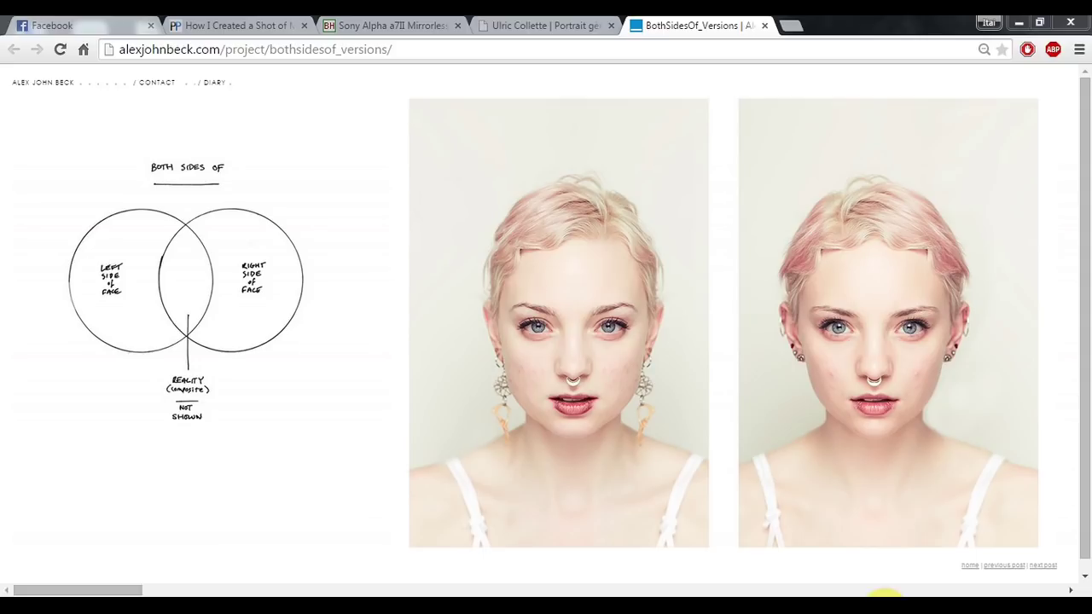
Scroll the Both Sides Of gallery right to the young man's mirrored portraits.
click(79, 591)
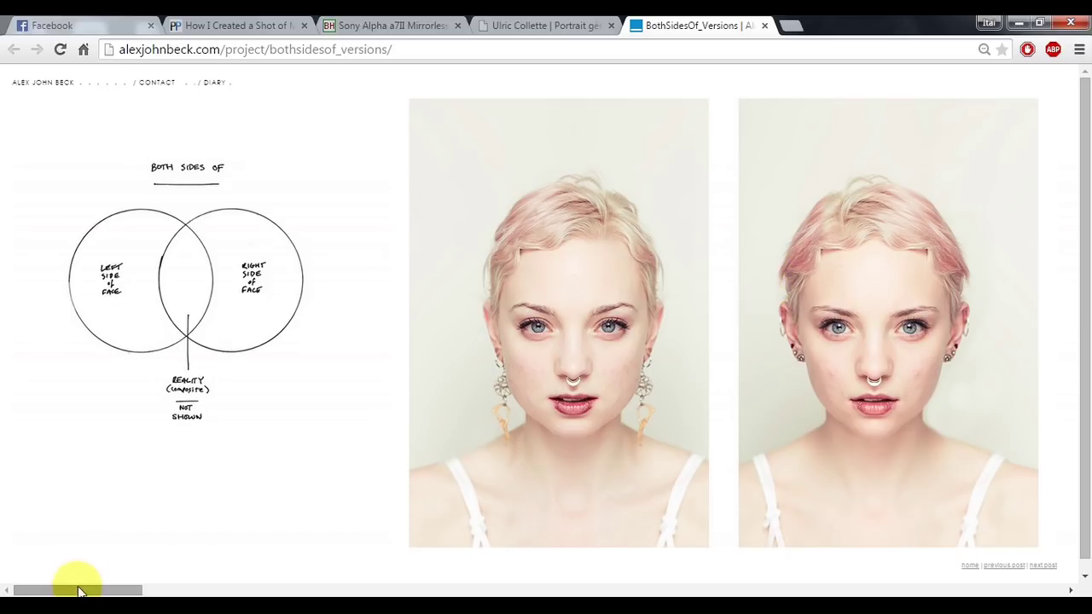
drag(67, 591, 188, 591)
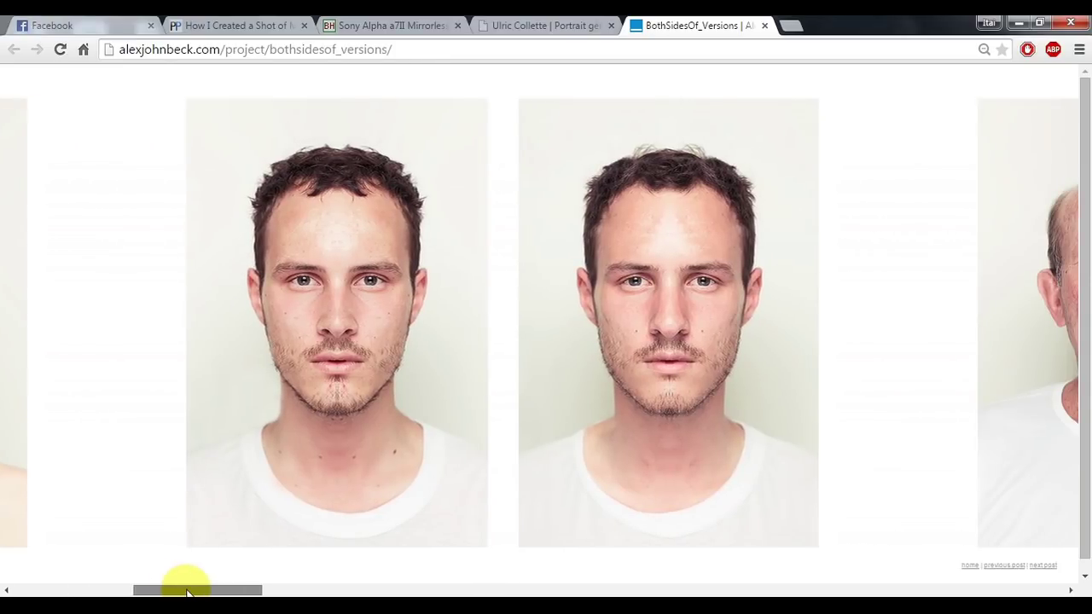
Scroll on to the older man's portraits, then back to the opening diagram and woman's pair.
drag(188, 591, 263, 591)
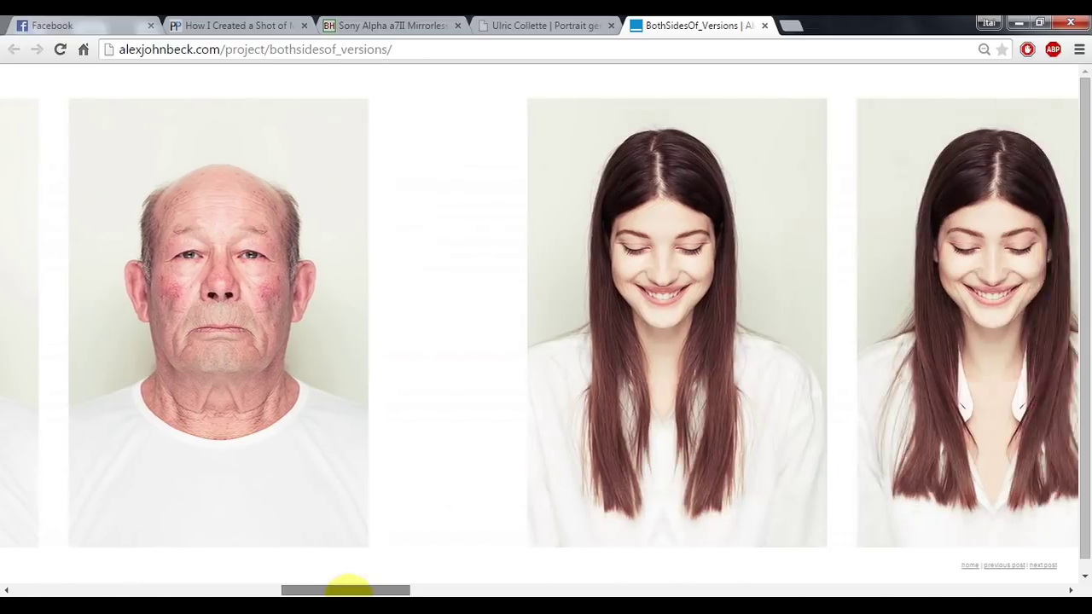
mouse_move(264, 591)
mouse_down()
mouse_move(1048, 589)
mouse_move(21, 591)
mouse_up()
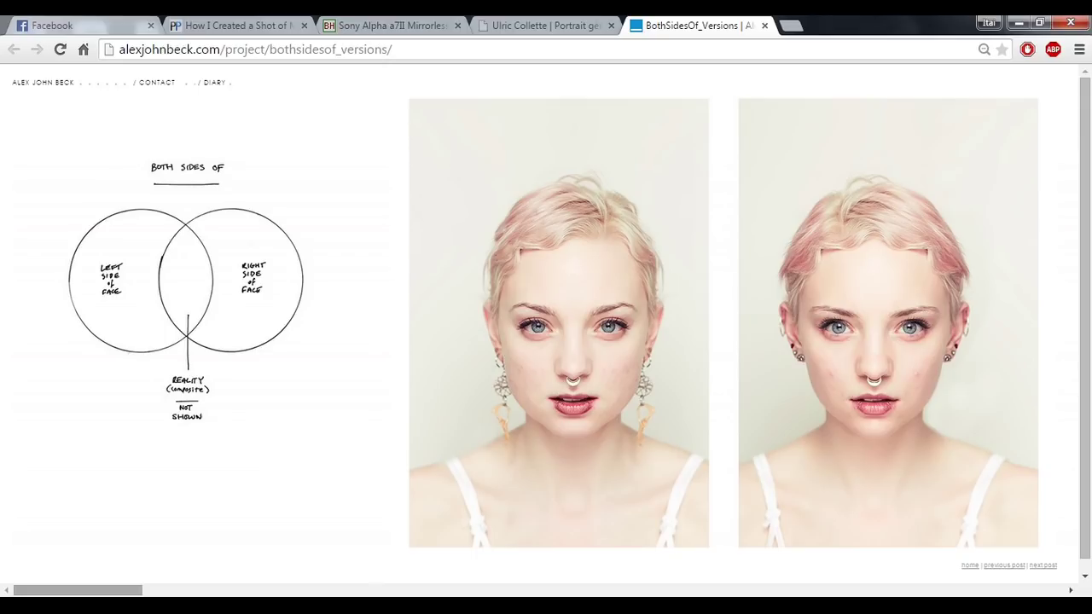
Switch to Photoshop, inspect the woman's face at 100%, then fit the whole portrait on screen.
key(alt+Tab)
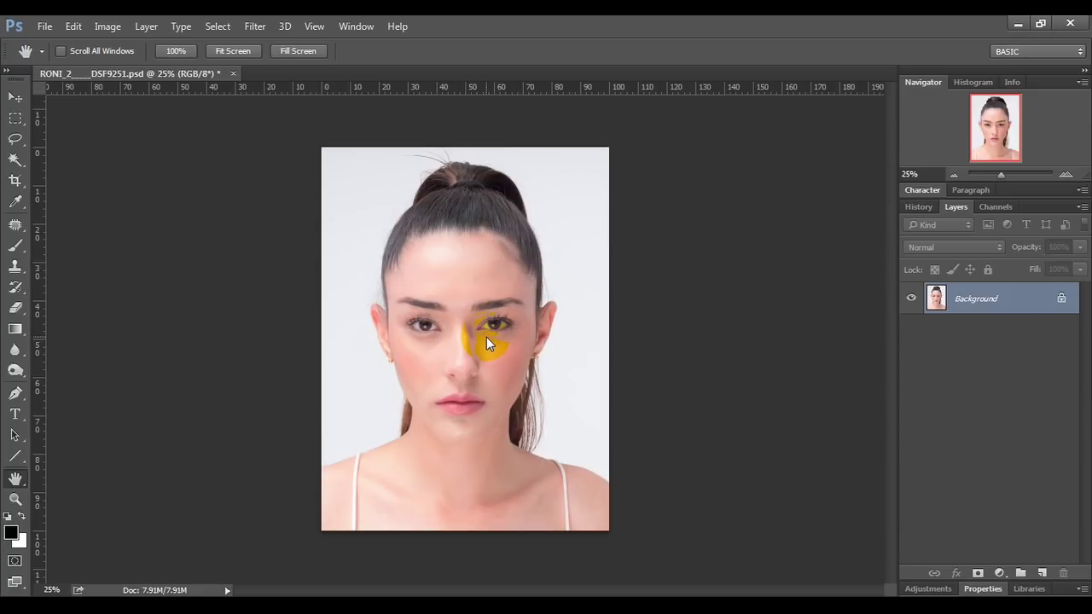
key(ctrl+1)
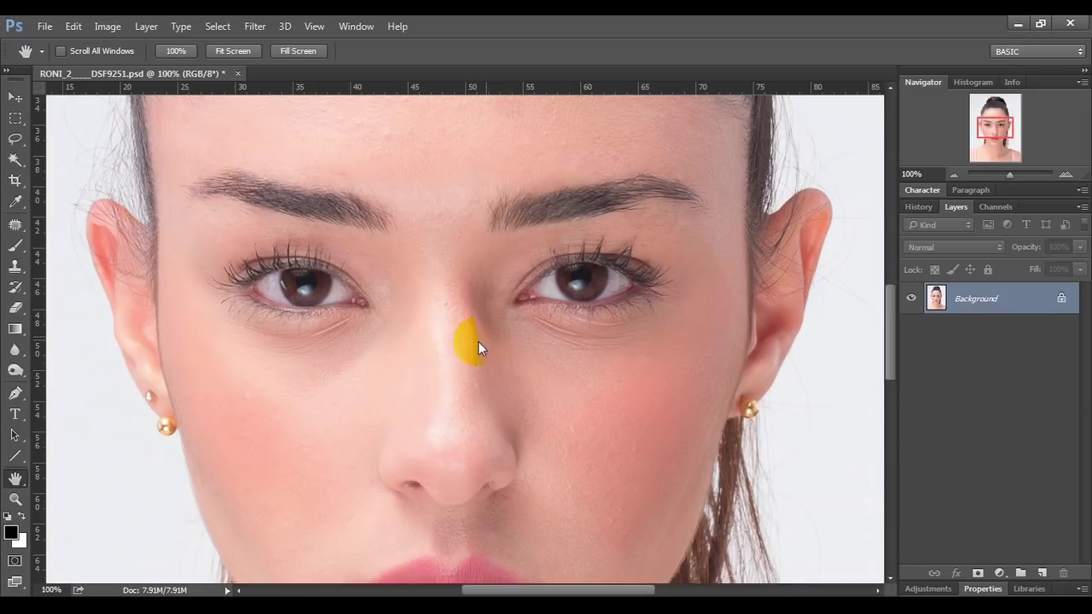
drag(478, 341, 475, 153)
key(ctrl+0)
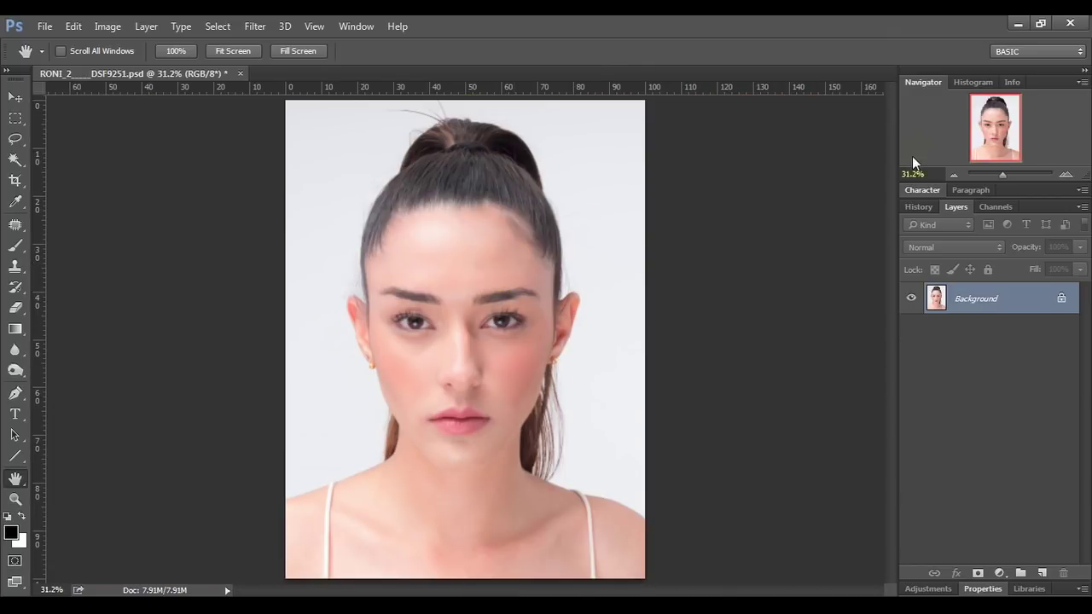
drag(1002, 174, 1001, 173)
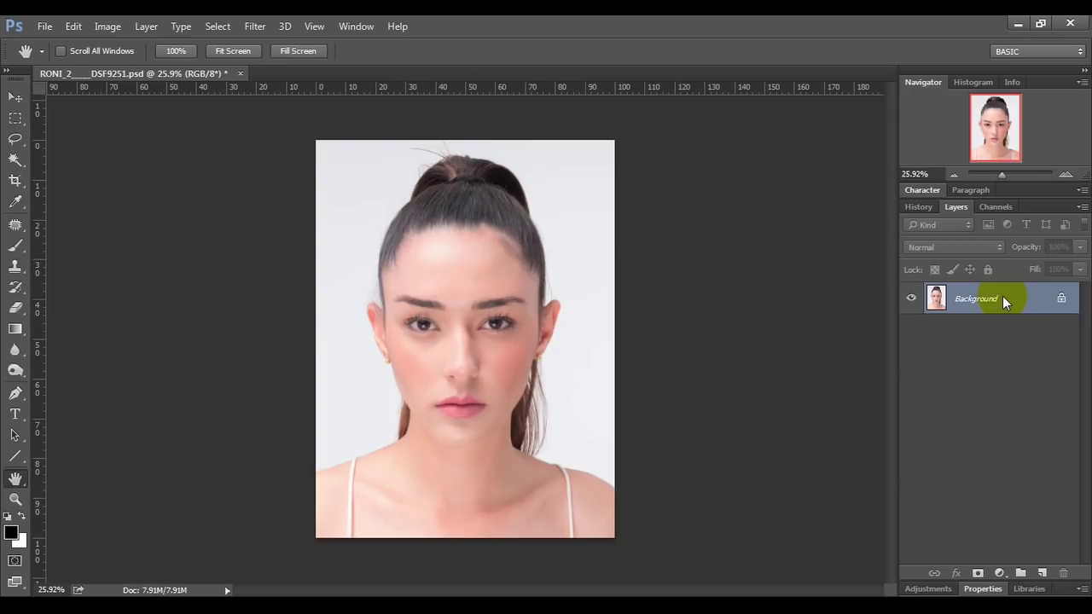
At 100% zoom, drag a vertical guide to about 48.7% across, centred on the nose and lips.
right_click(445, 386)
click(487, 413)
click(17, 96)
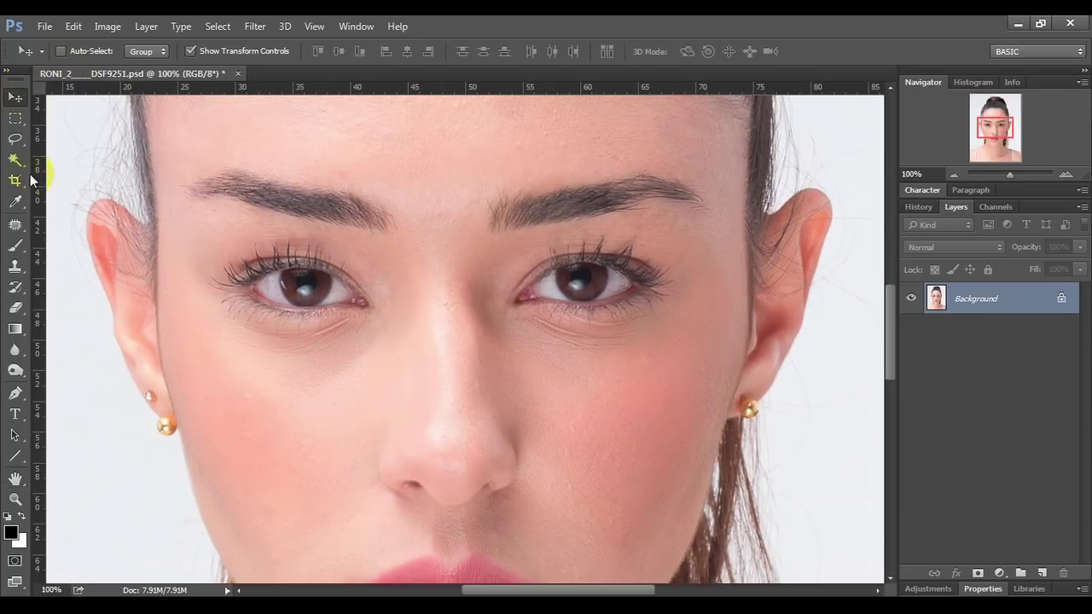
drag(890, 295, 892, 345)
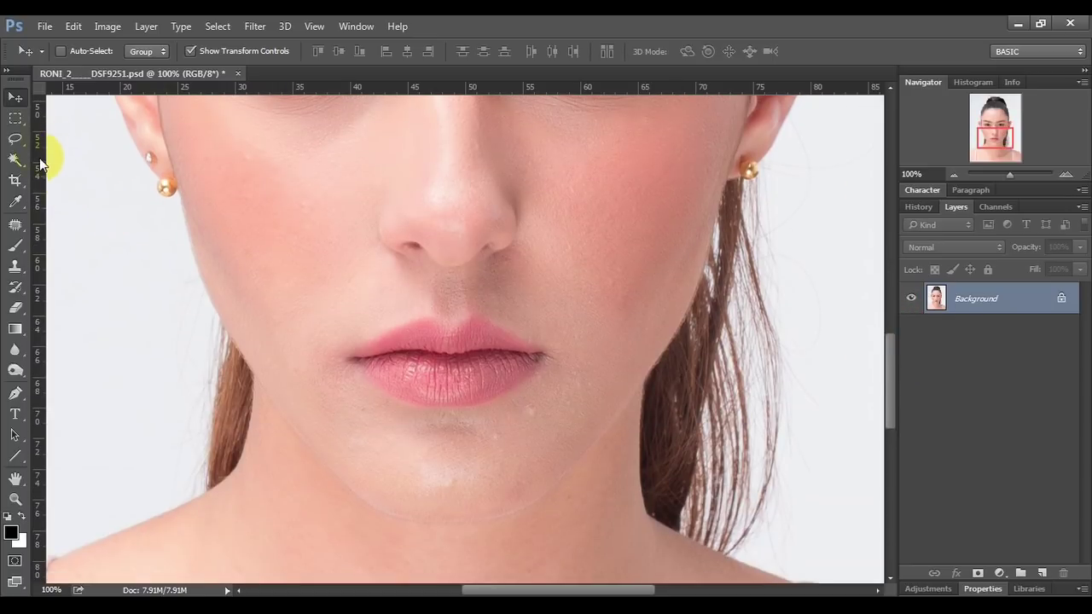
mouse_move(37, 160)
mouse_down()
mouse_move(407, 323)
mouse_move(324, 334)
mouse_move(399, 334)
mouse_move(551, 370)
mouse_move(441, 400)
mouse_move(452, 401)
mouse_move(450, 344)
mouse_up()
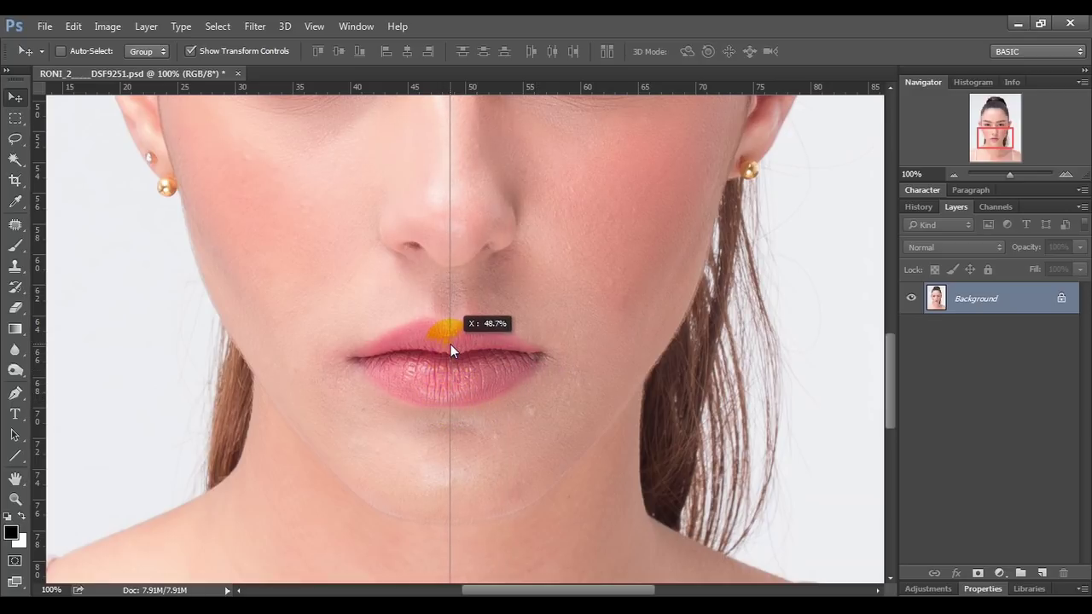
drag(451, 343, 451, 345)
key(ctrl+0)
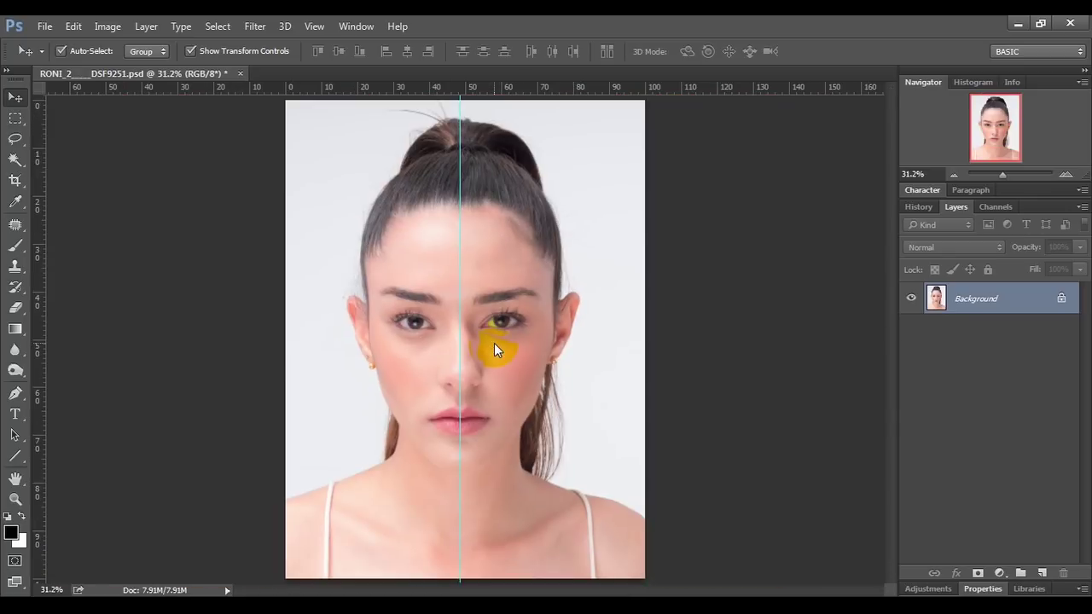
key(ctrl+minus)
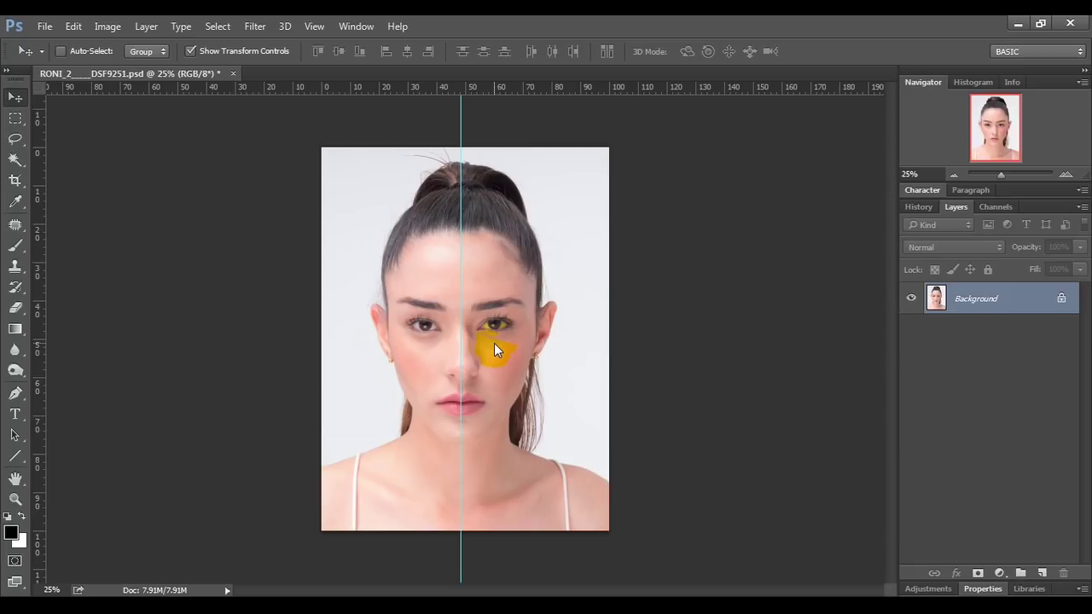
Select the left half of the photo up to the guide and copy it to a new layer.
click(12, 122)
mouse_move(322, 148)
mouse_down()
mouse_move(378, 490)
mouse_move(467, 565)
mouse_up()
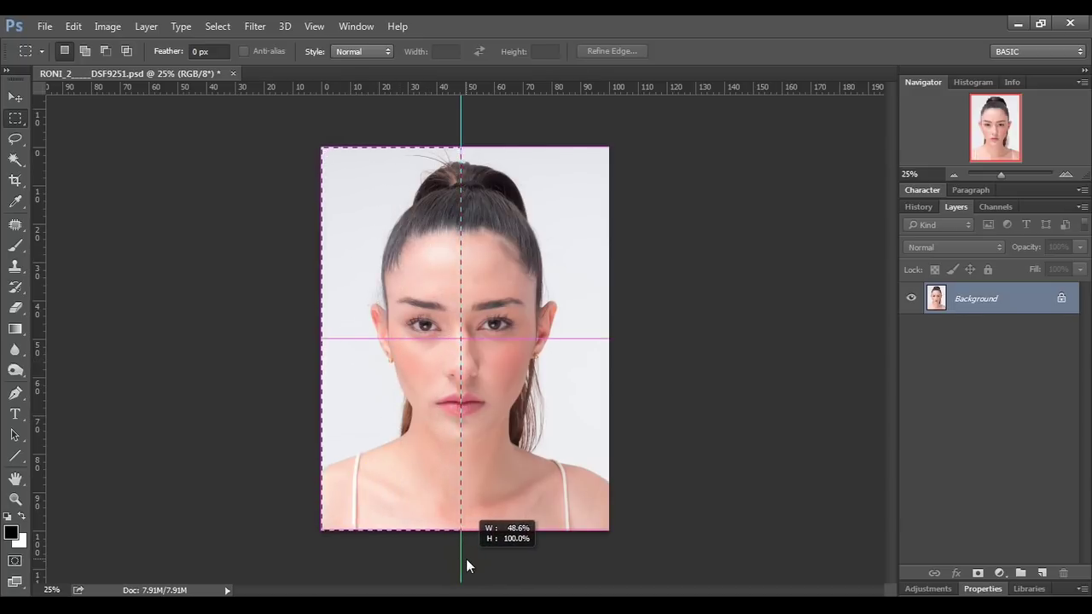
drag(466, 559, 465, 559)
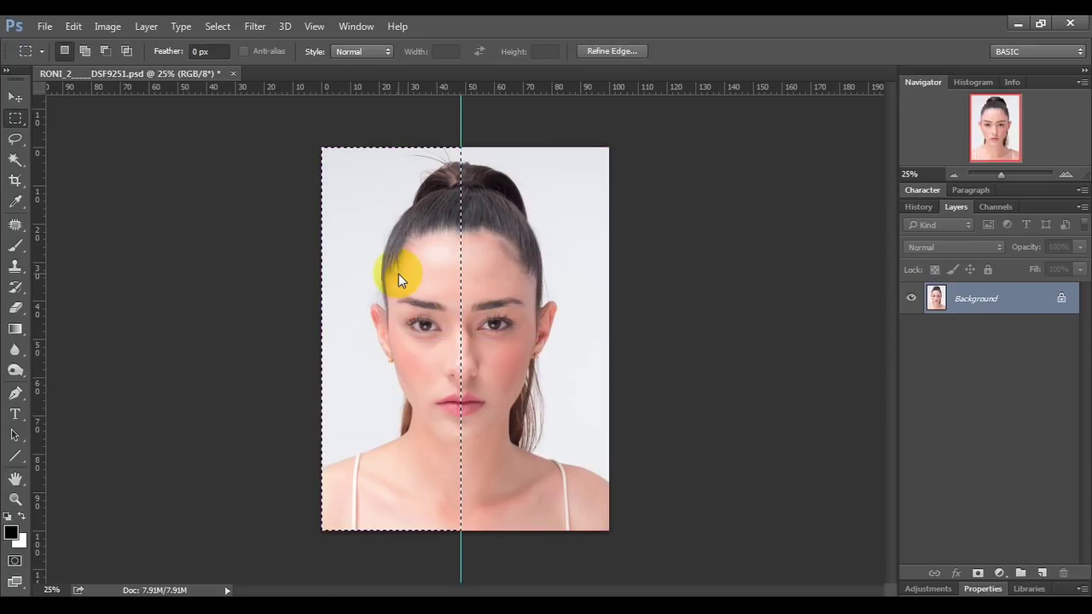
right_click(429, 318)
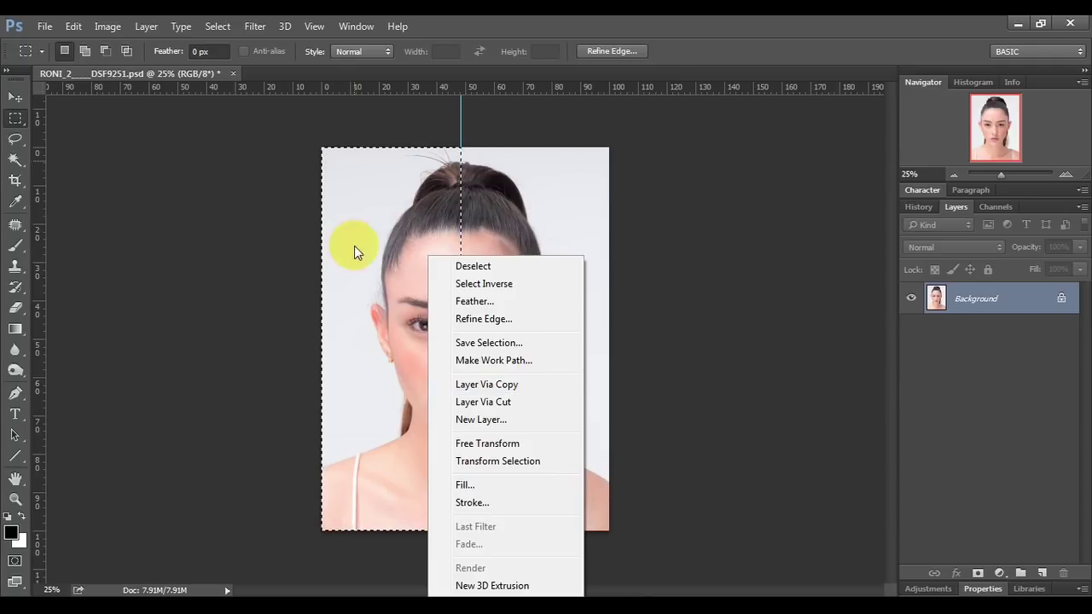
click(515, 386)
Hide the Background layer and rename Layer 1 to 'Left Side'.
click(949, 298)
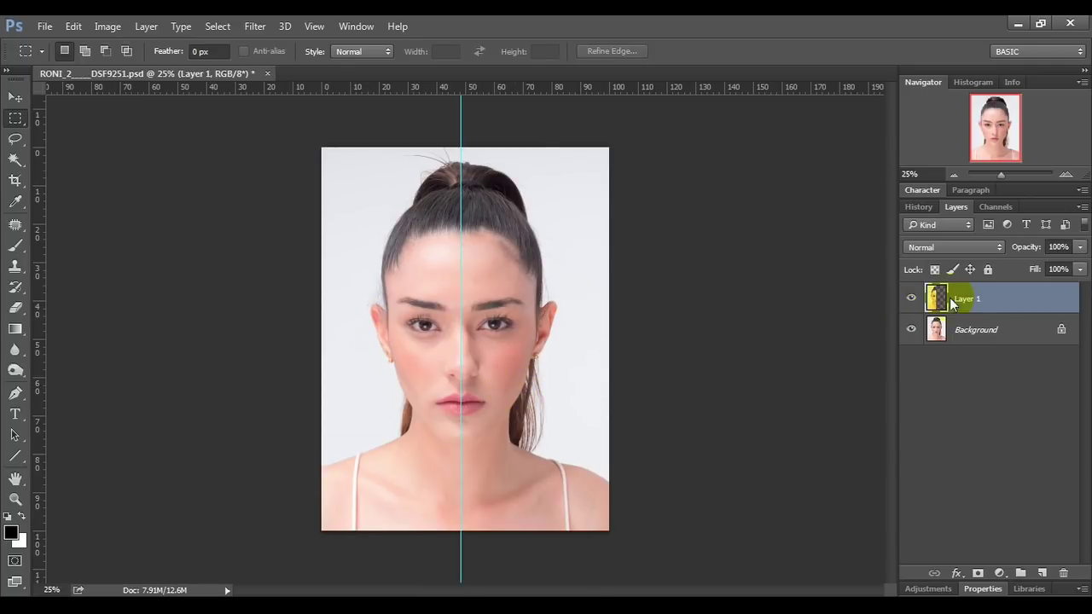
click(911, 330)
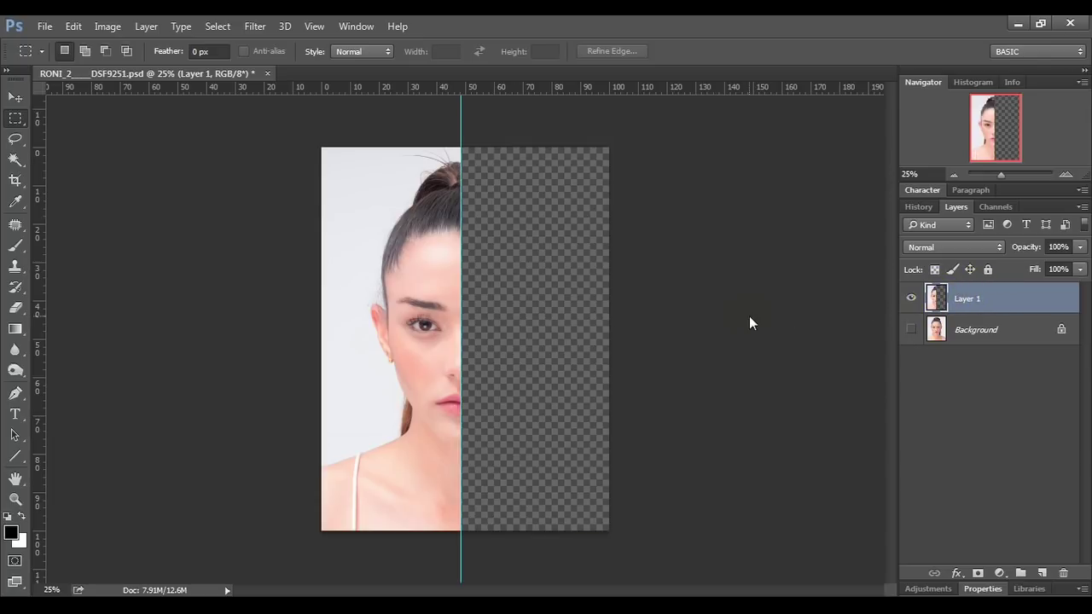
click(963, 296)
double_click(962, 299)
text(ft S)
text(ide)
click(1036, 296)
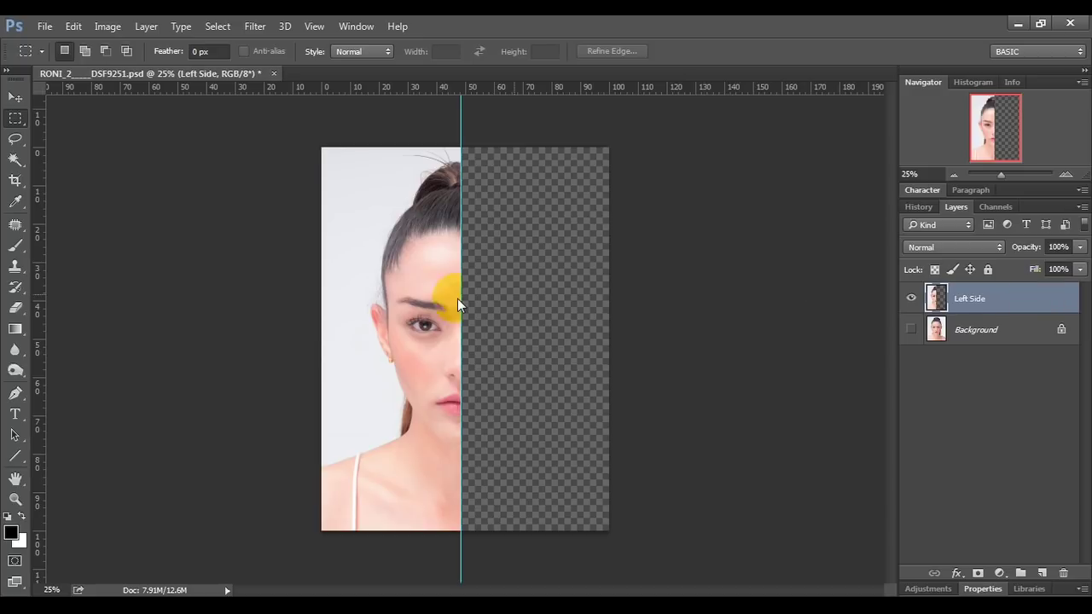
Remove the centre guide and duplicate the Left Side layer as 'Left Side copy'.
click(14, 96)
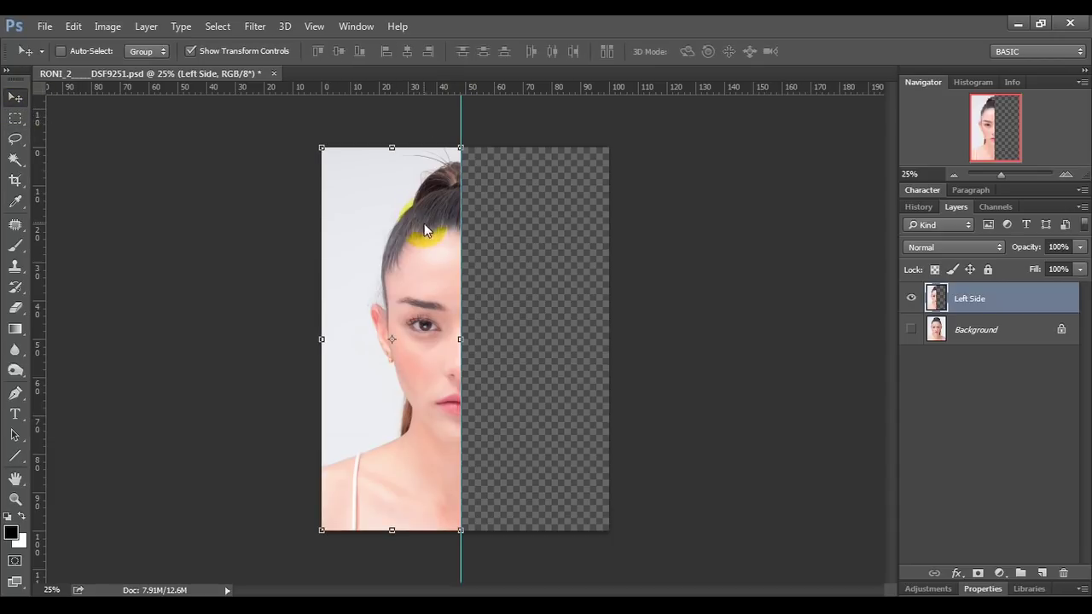
drag(462, 112, 36, 170)
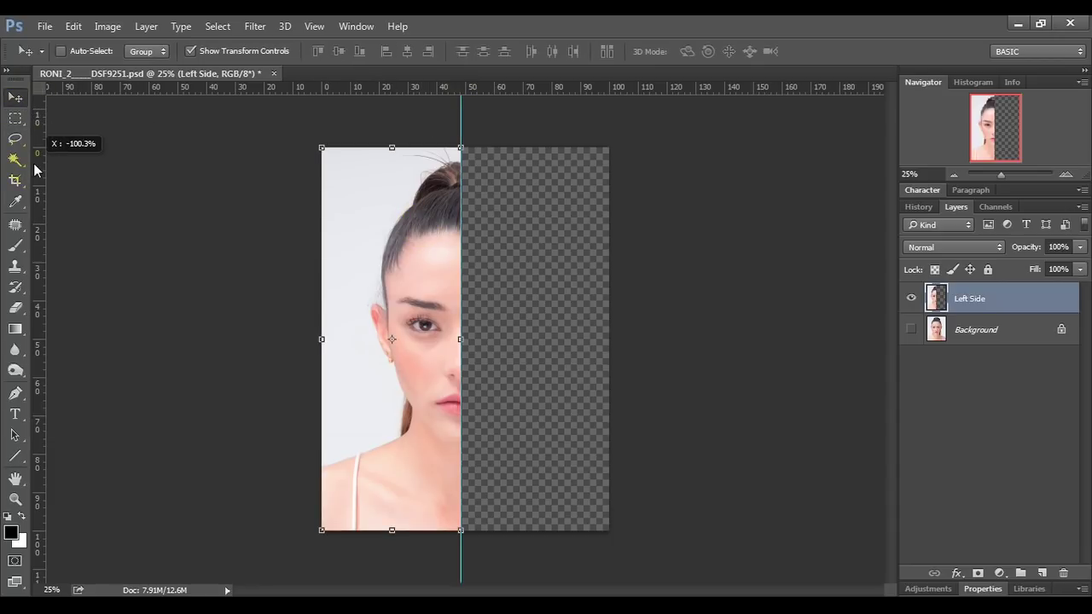
click(1009, 297)
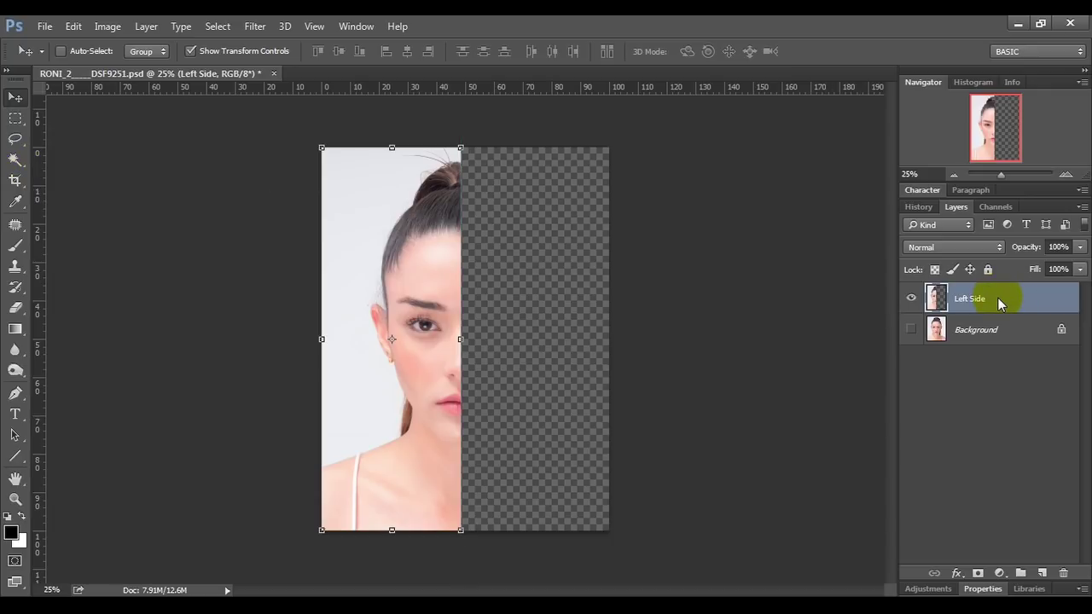
right_click(998, 297)
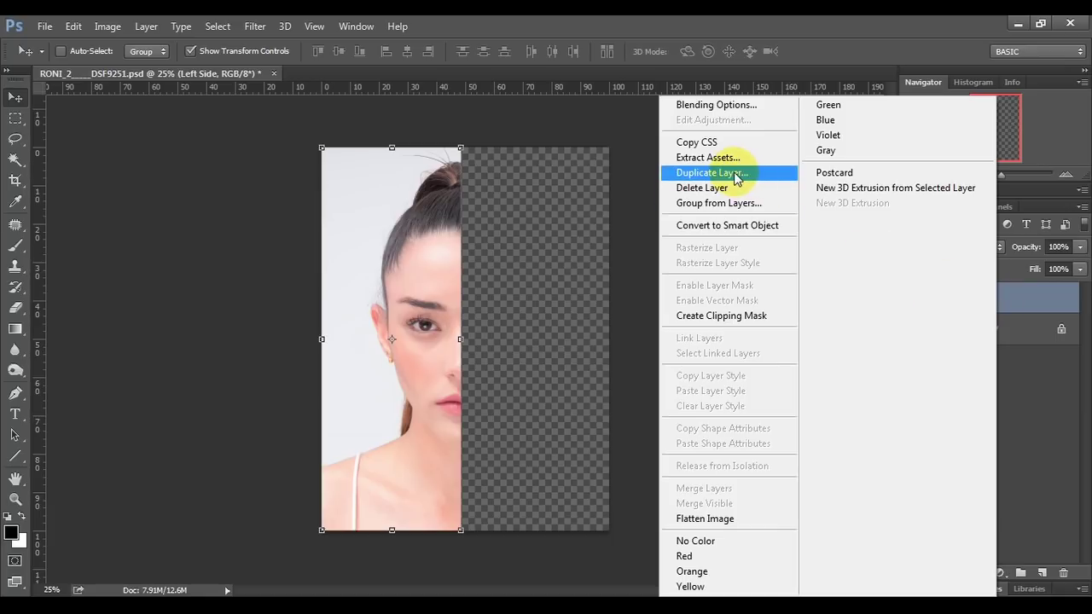
click(736, 175)
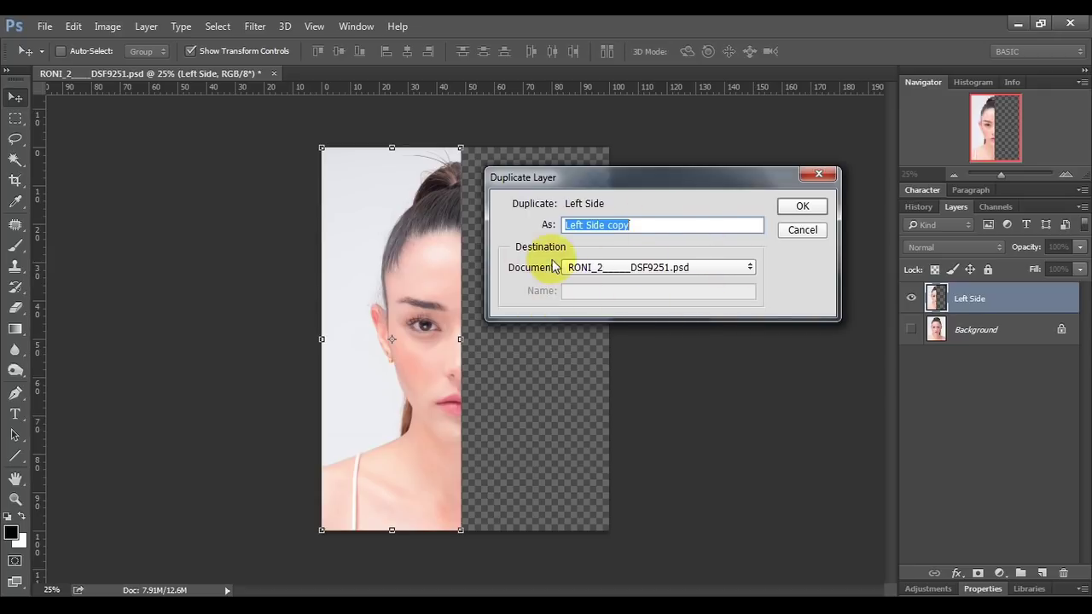
click(811, 211)
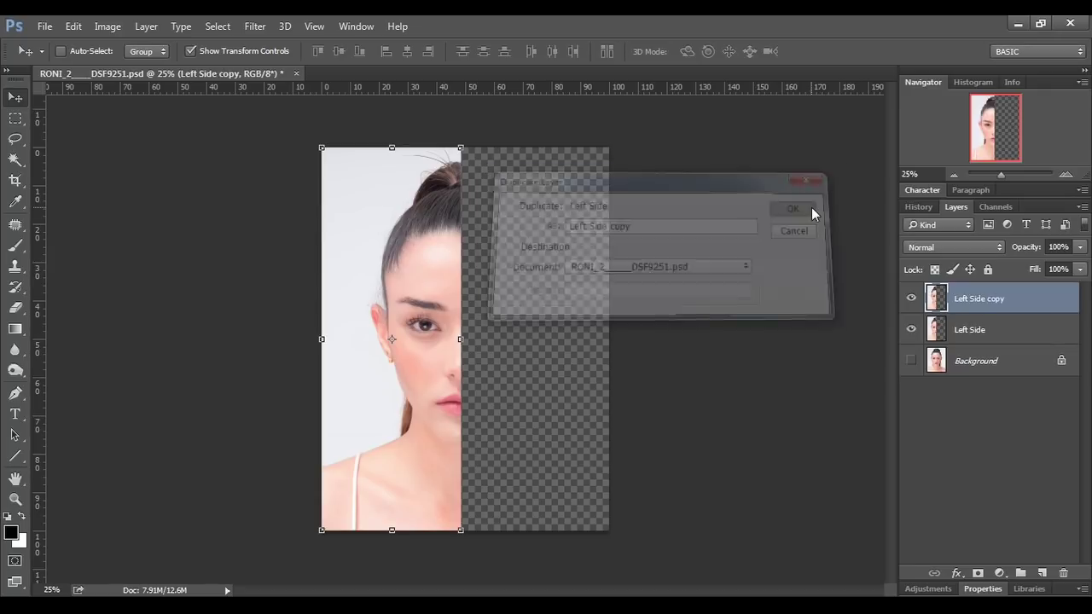
click(967, 306)
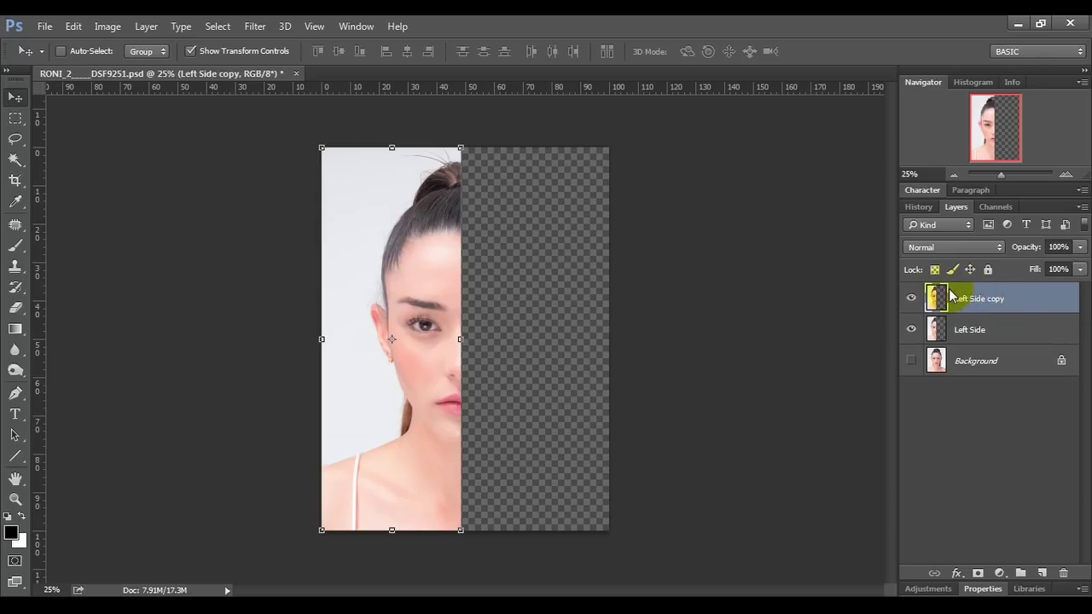
Flip the Left Side copy horizontally and slide it right until the two halves meet.
click(75, 26)
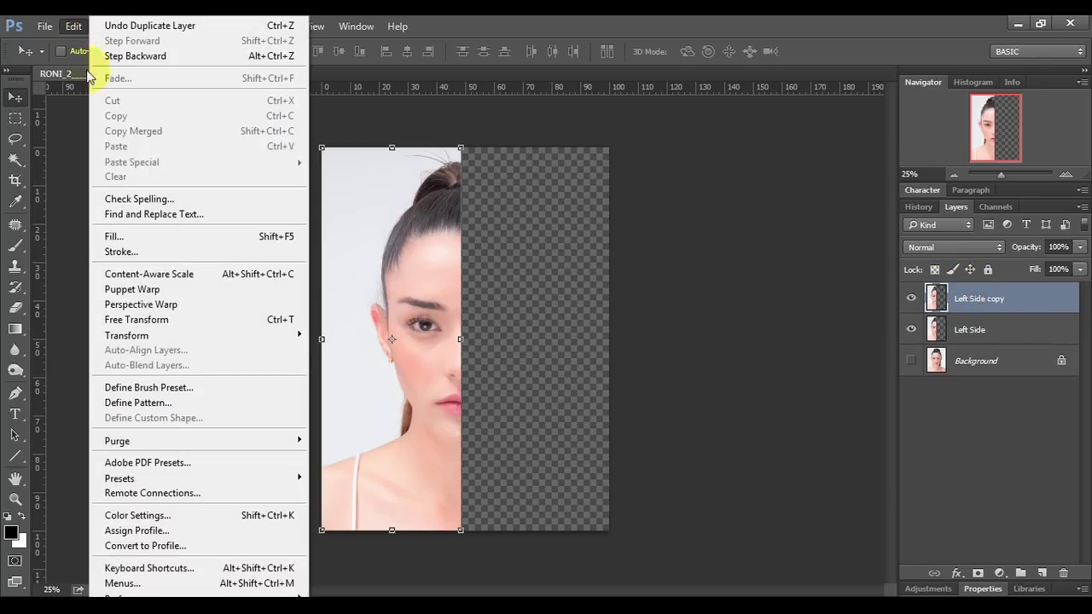
mouse_move(126, 336)
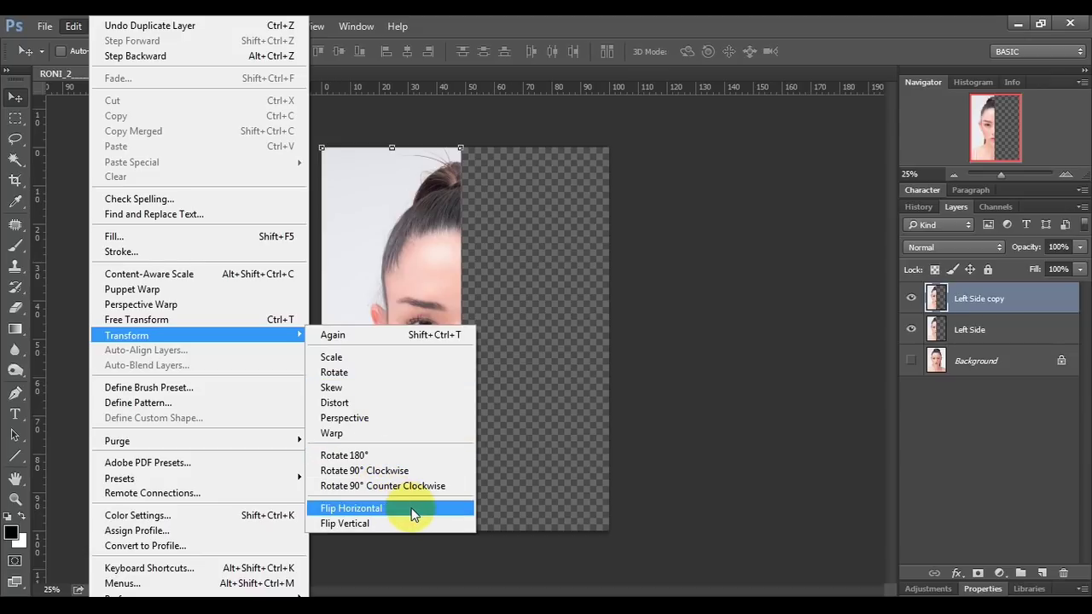
click(413, 512)
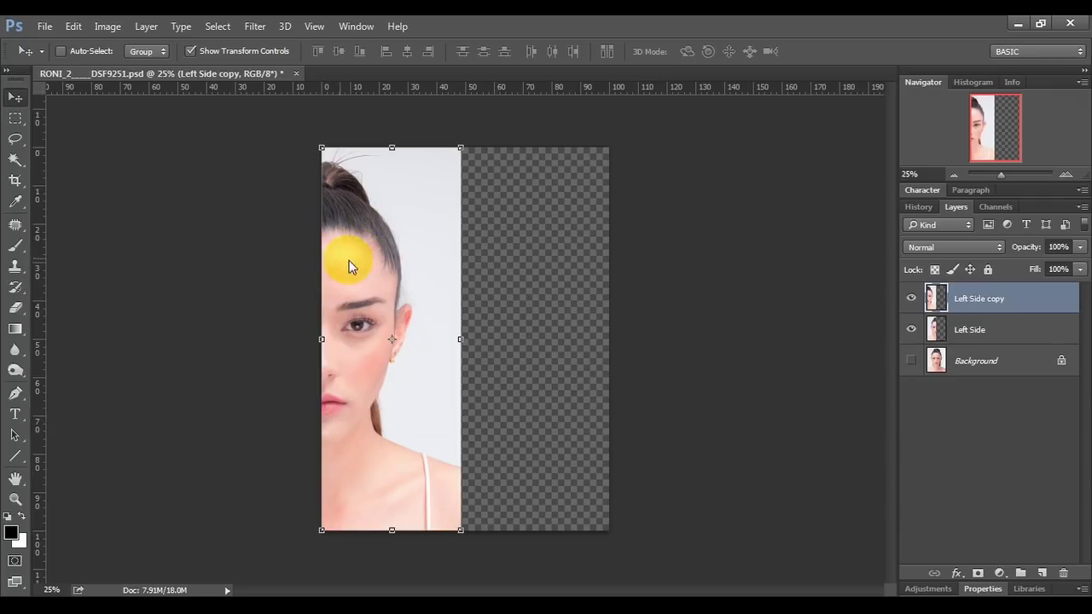
mouse_move(364, 242)
mouse_down()
mouse_move(528, 245)
mouse_move(504, 245)
mouse_up()
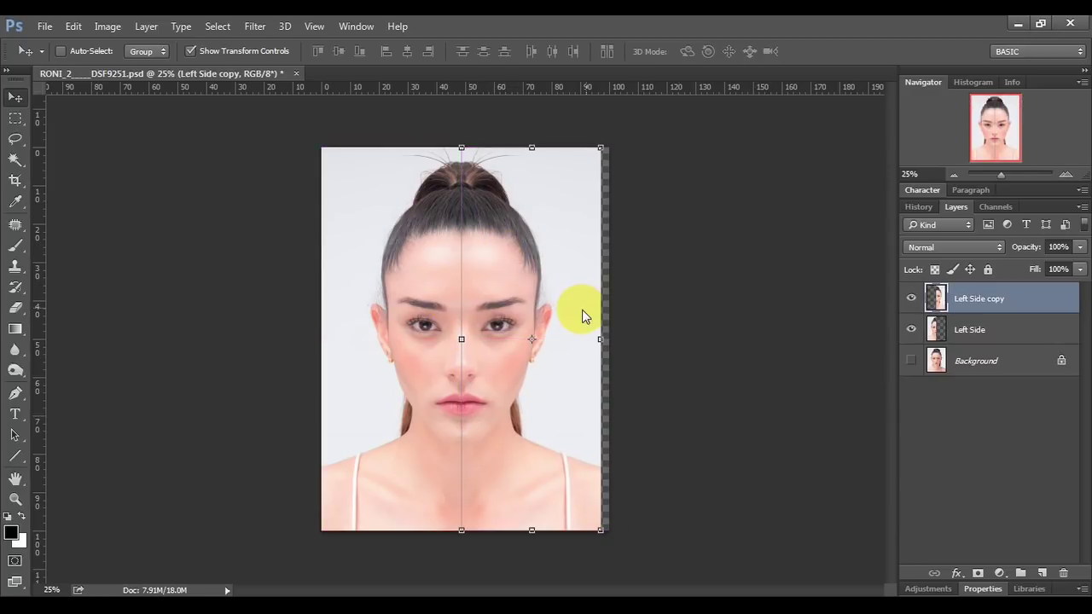
key(h)
right_click(473, 310)
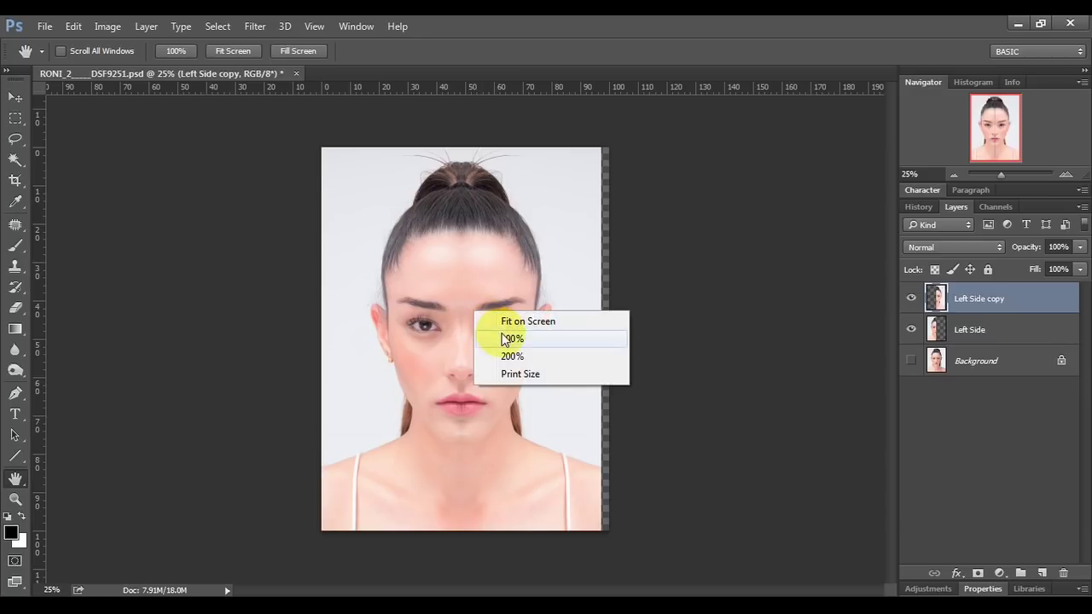
click(506, 338)
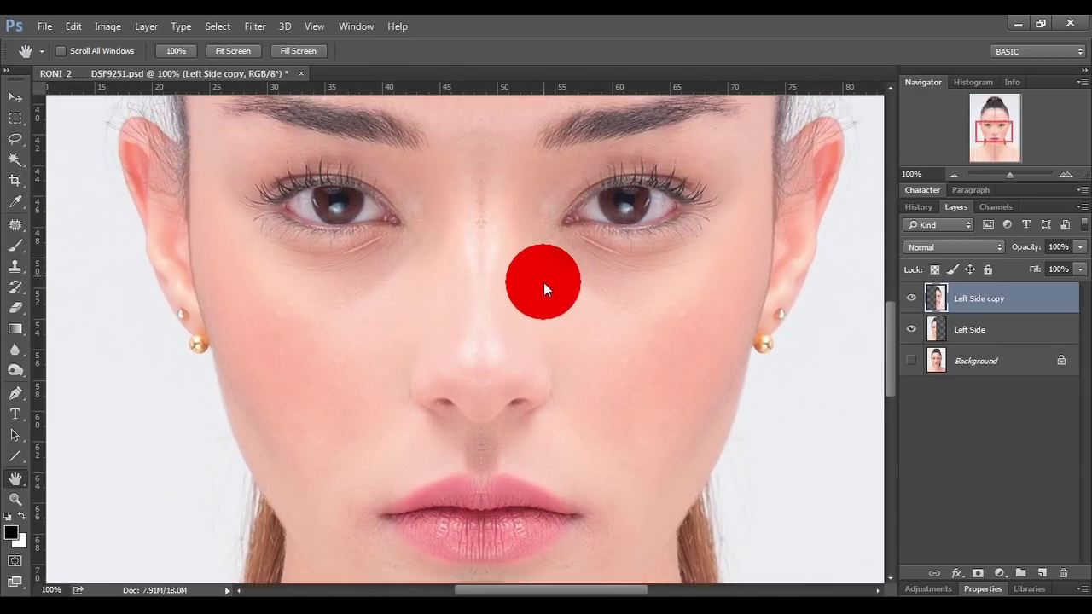
drag(525, 203, 550, 332)
key(ctrl+0)
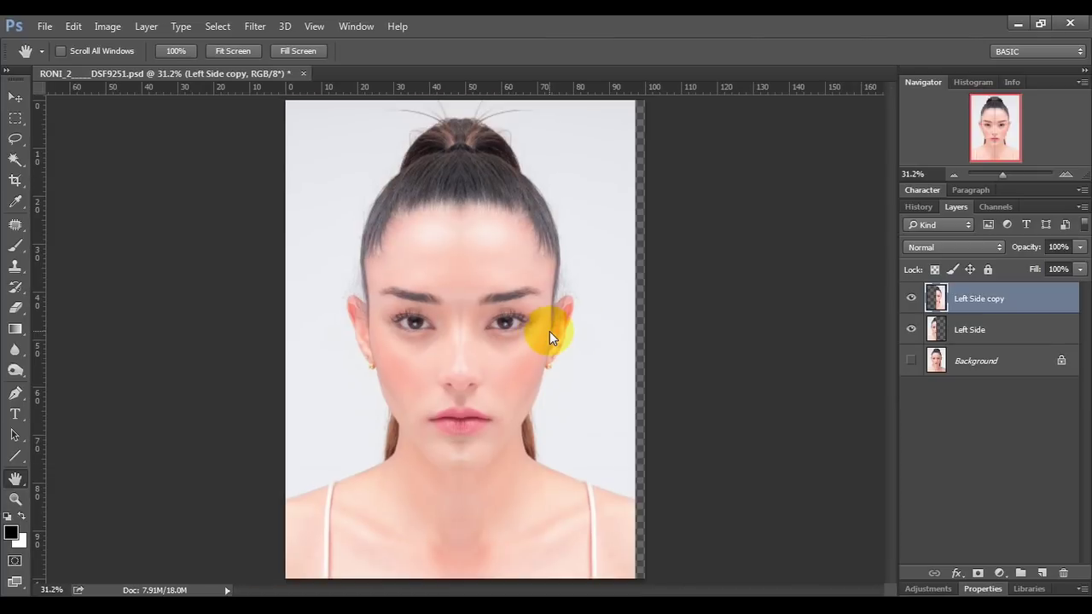
right_click(457, 325)
click(489, 336)
right_click(643, 285)
click(671, 311)
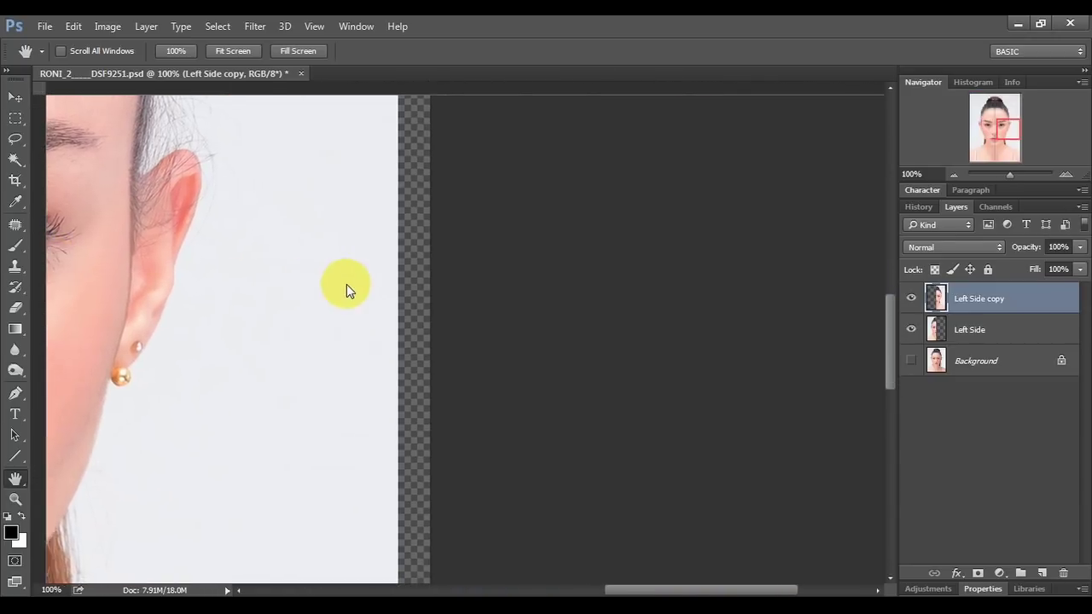
key(ctrl+0)
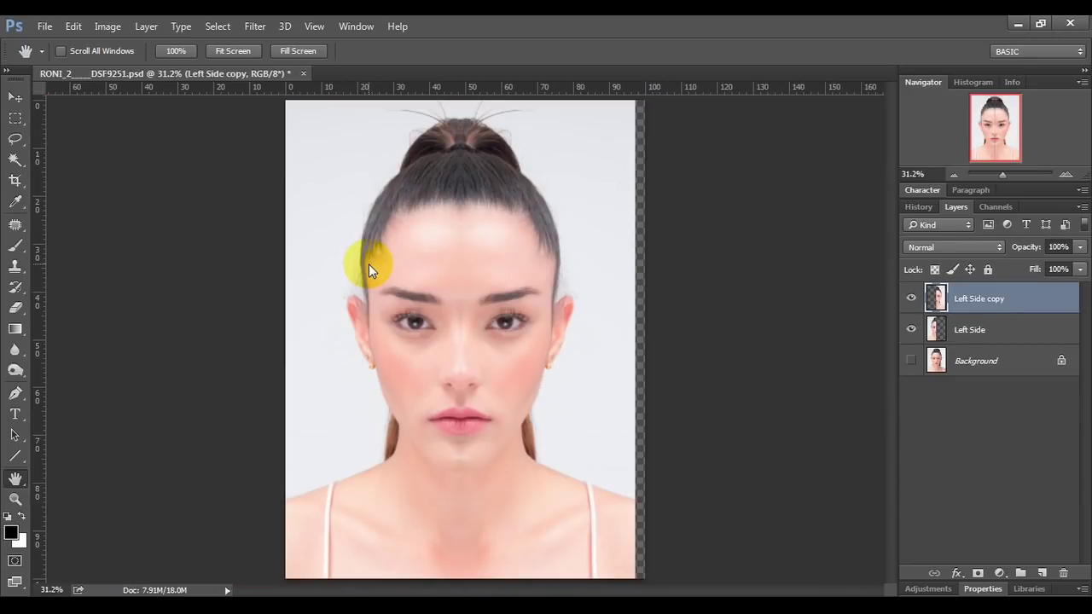
click(532, 324)
click(555, 332)
shift+click(1019, 328)
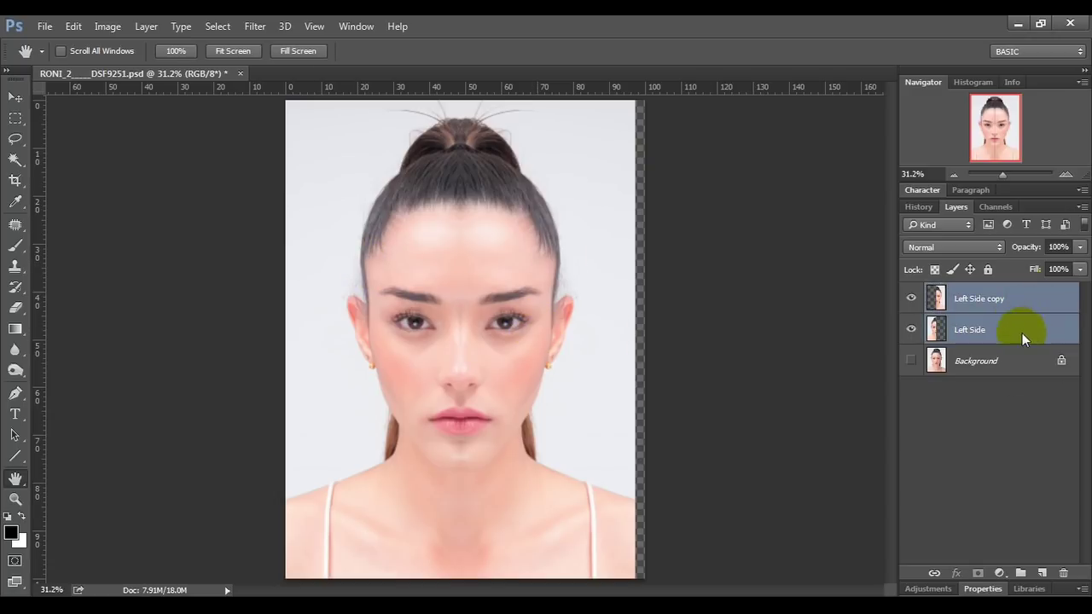
Merge Left Side and Left Side copy into a single 'Left Side copy' layer.
right_click(1039, 305)
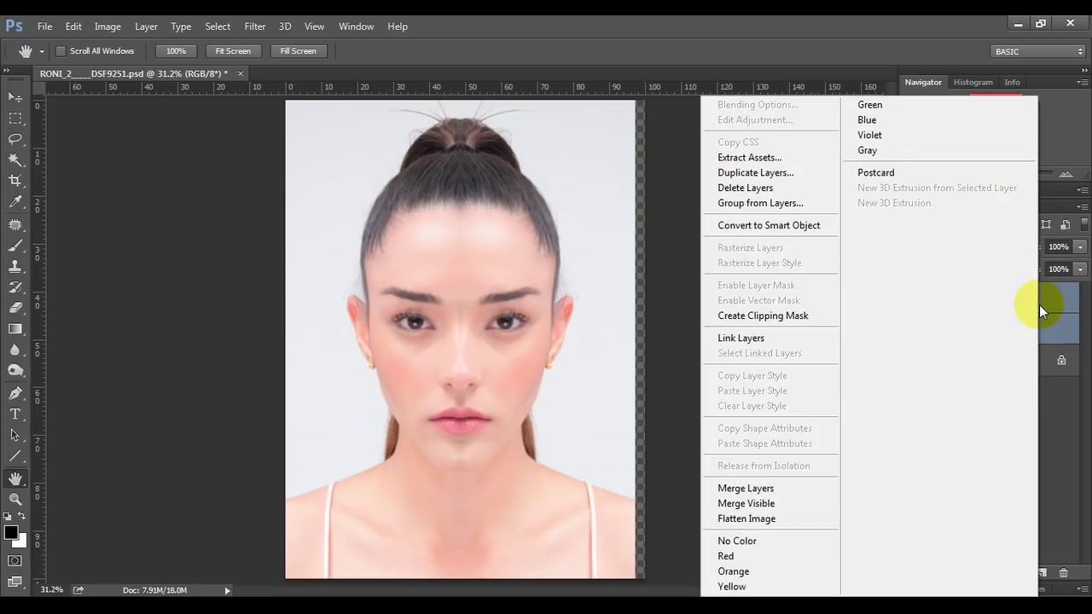
click(734, 489)
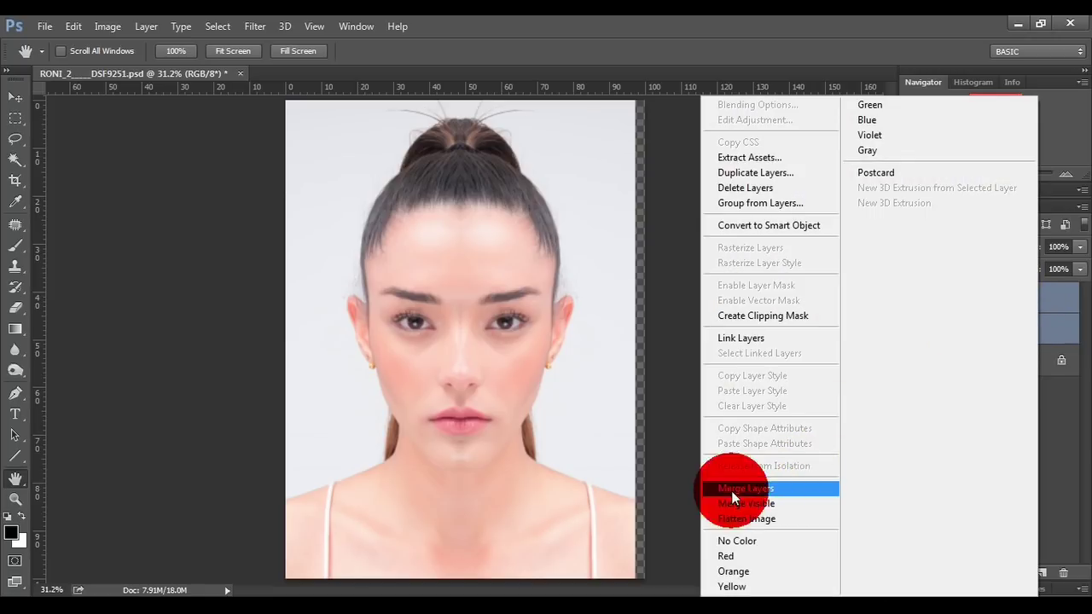
click(941, 301)
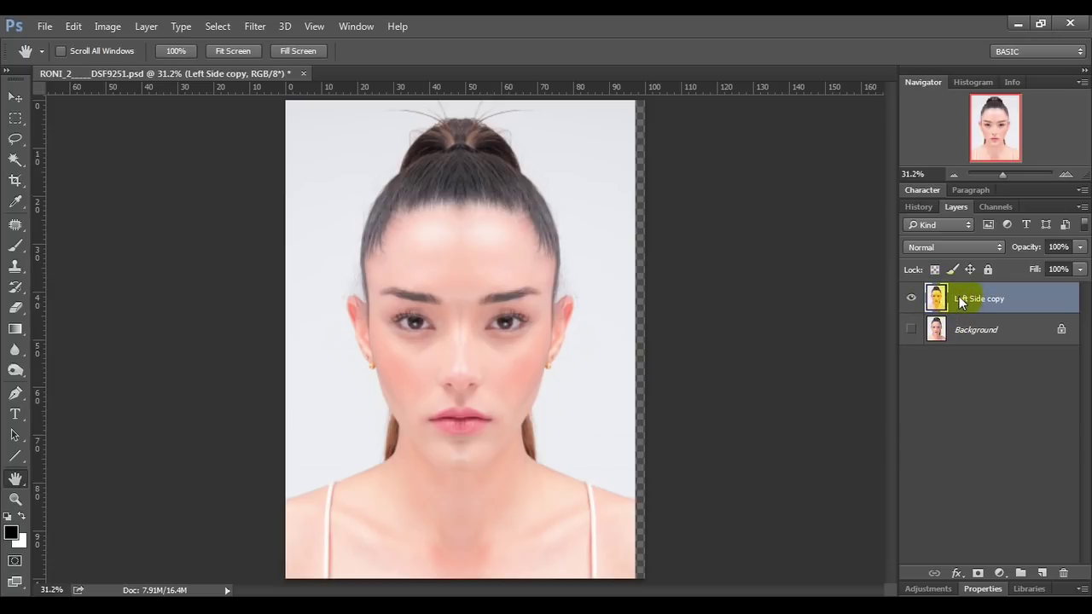
right_click(432, 338)
Patch the visible seam on the nose bridge with forehead skin, then deselect.
click(470, 362)
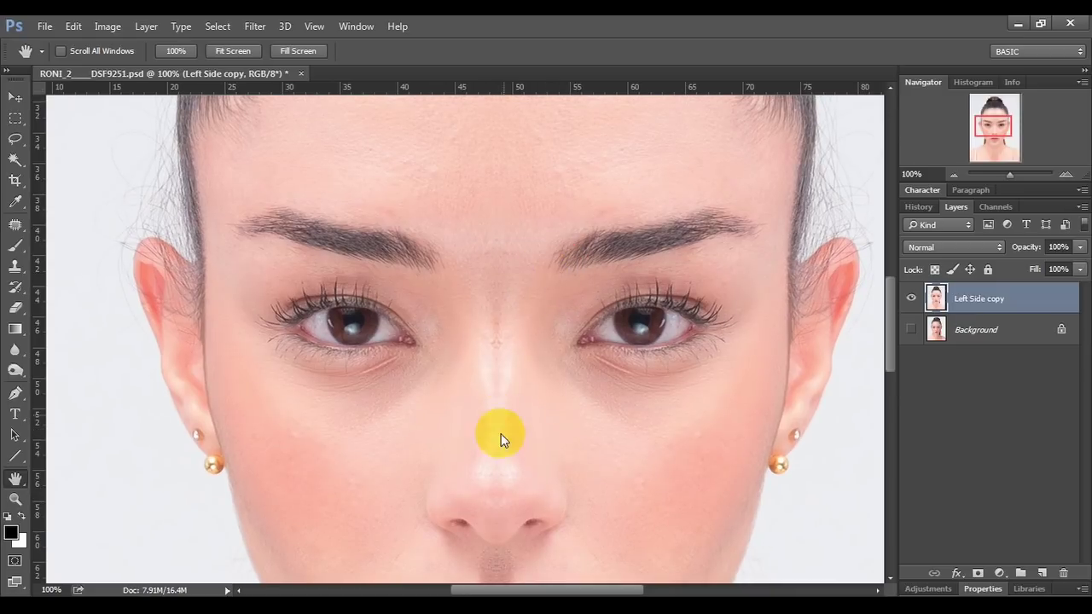
drag(501, 433, 500, 400)
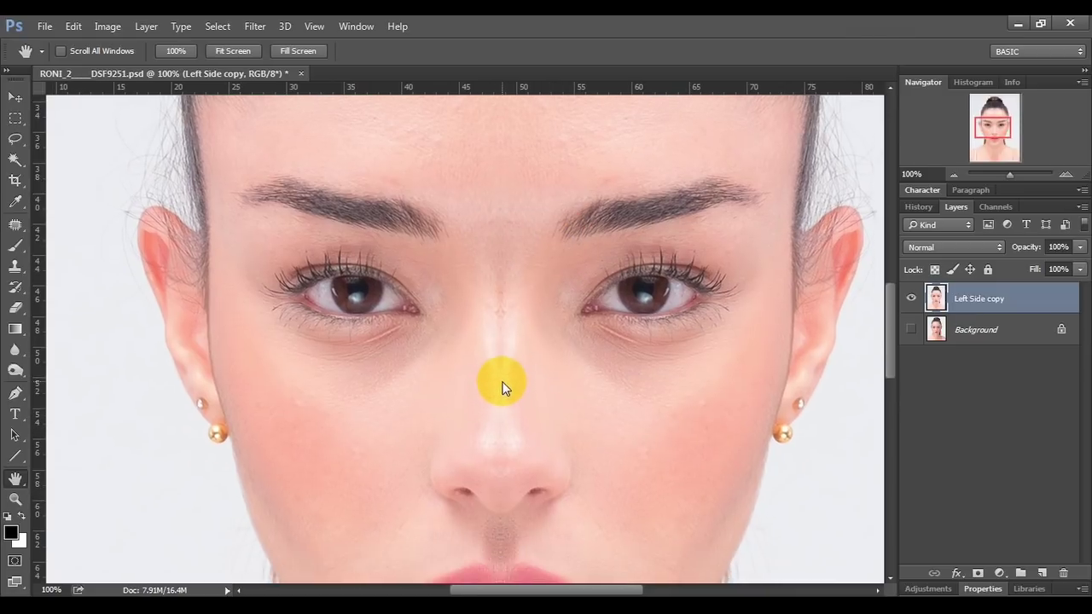
key(ctrl+minus)
click(16, 226)
mouse_move(475, 258)
mouse_down()
mouse_move(490, 375)
mouse_move(506, 344)
mouse_up()
mouse_move(512, 274)
mouse_down()
mouse_move(478, 251)
mouse_move(481, 130)
mouse_move(491, 133)
mouse_up()
key(ctrl+d)
key(ctrl+0)
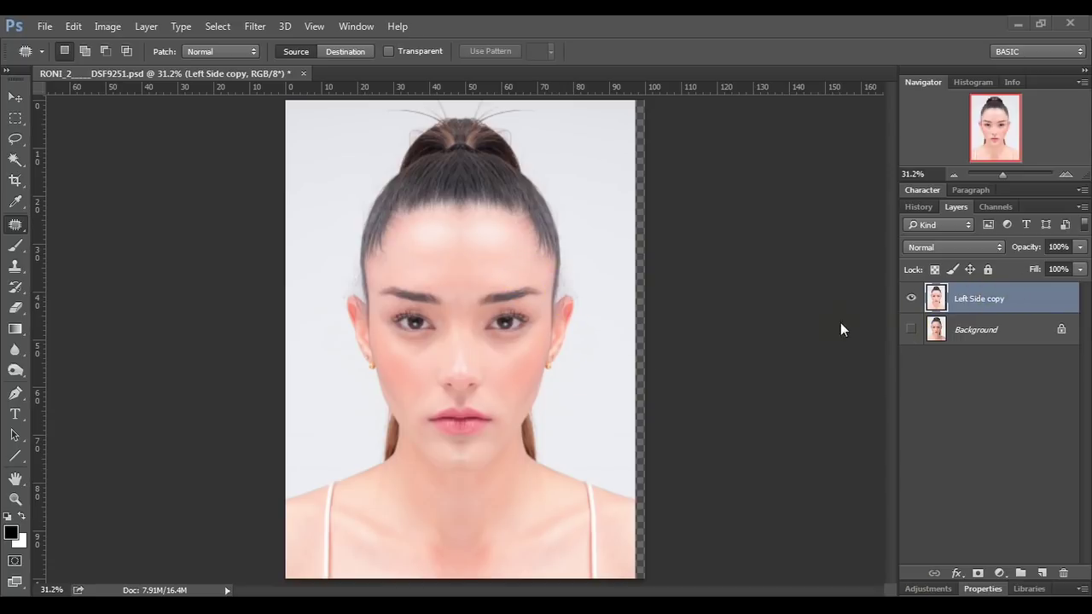
Show the original Background, hide the Left Side copy layer, and make Background active.
click(911, 329)
click(912, 297)
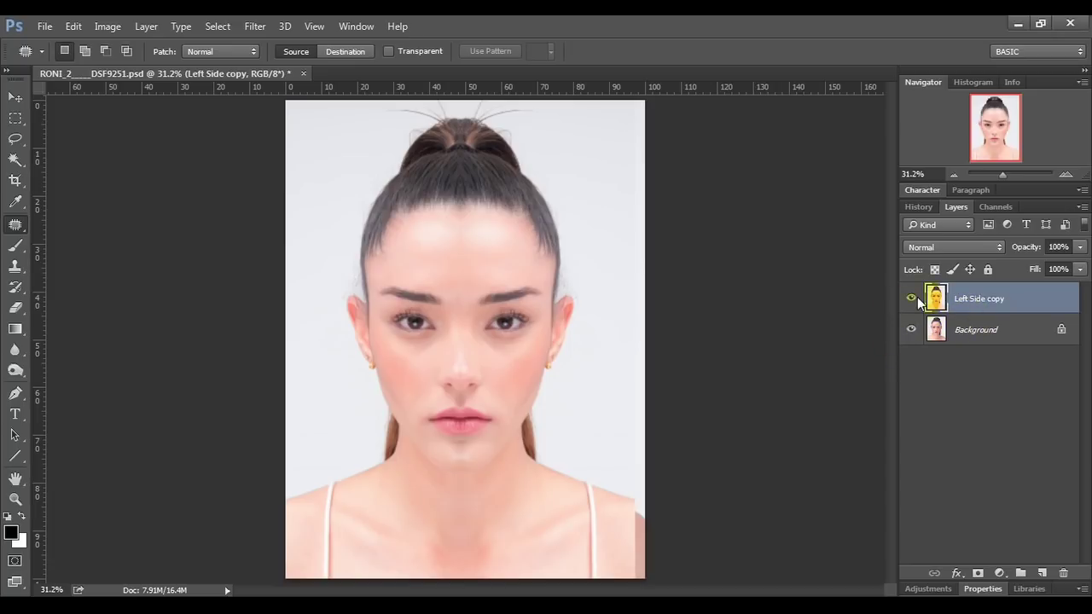
click(986, 332)
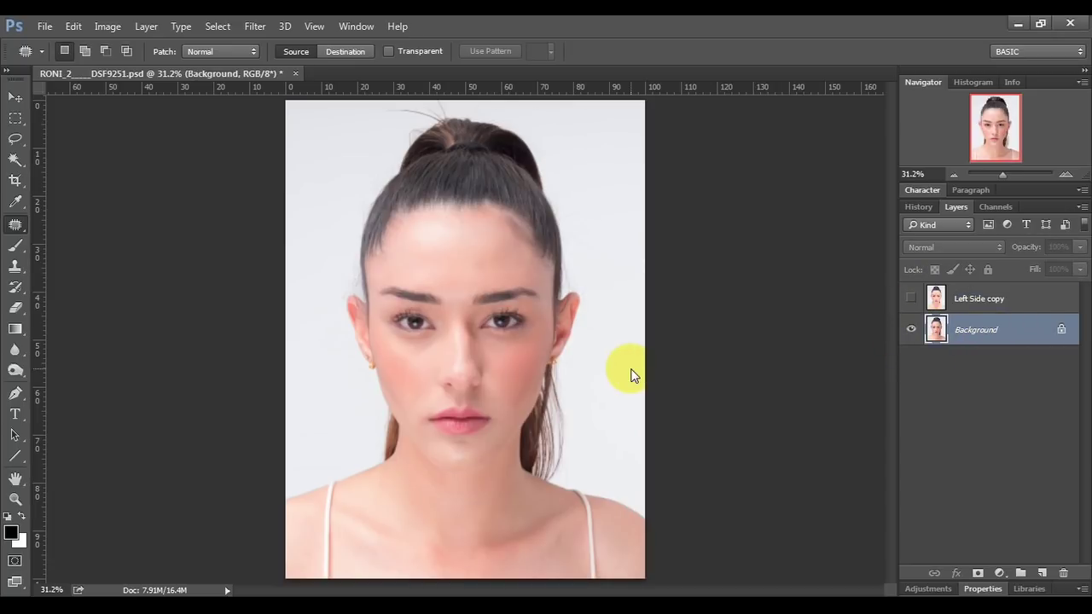
key(ctrl+minus)
click(16, 118)
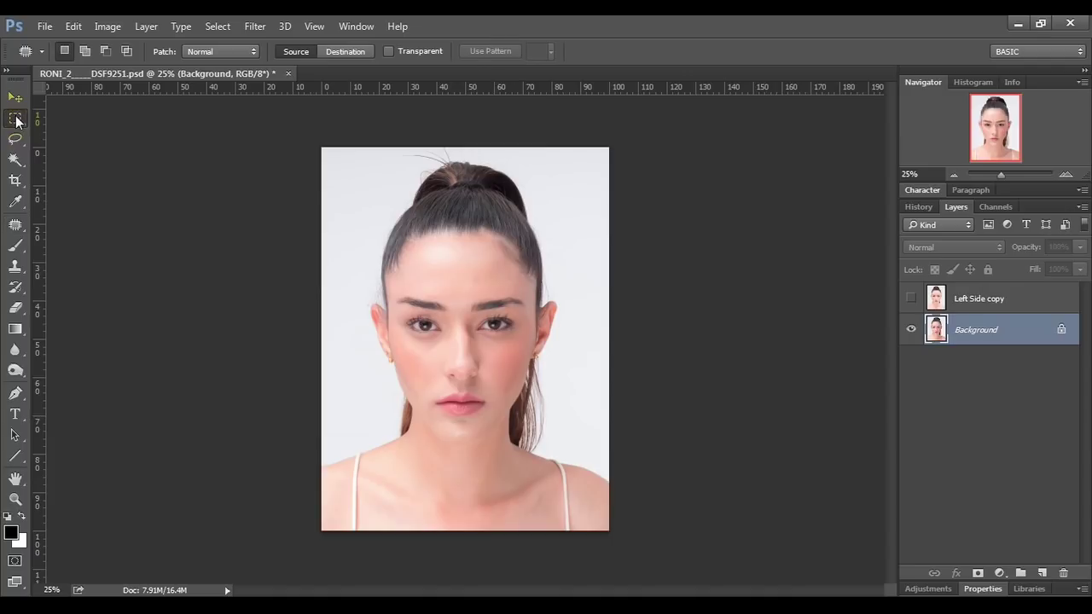
Select the right half of the original portrait and copy it onto a new layer.
mouse_move(620, 134)
mouse_down()
mouse_move(488, 574)
mouse_move(461, 587)
mouse_up()
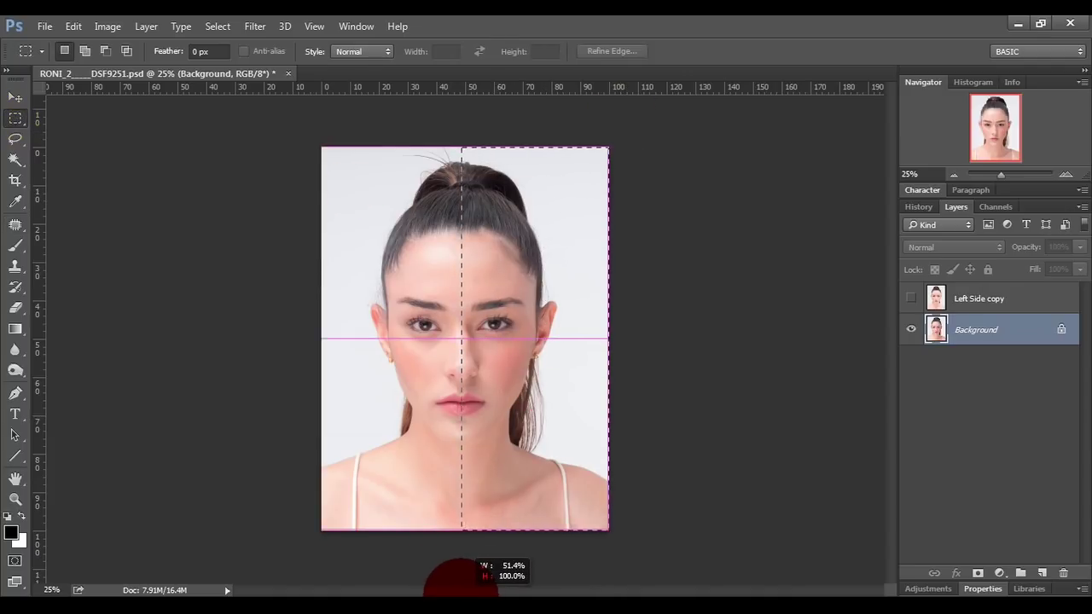
key(ctrl+minus)
key(ctrl+plus)
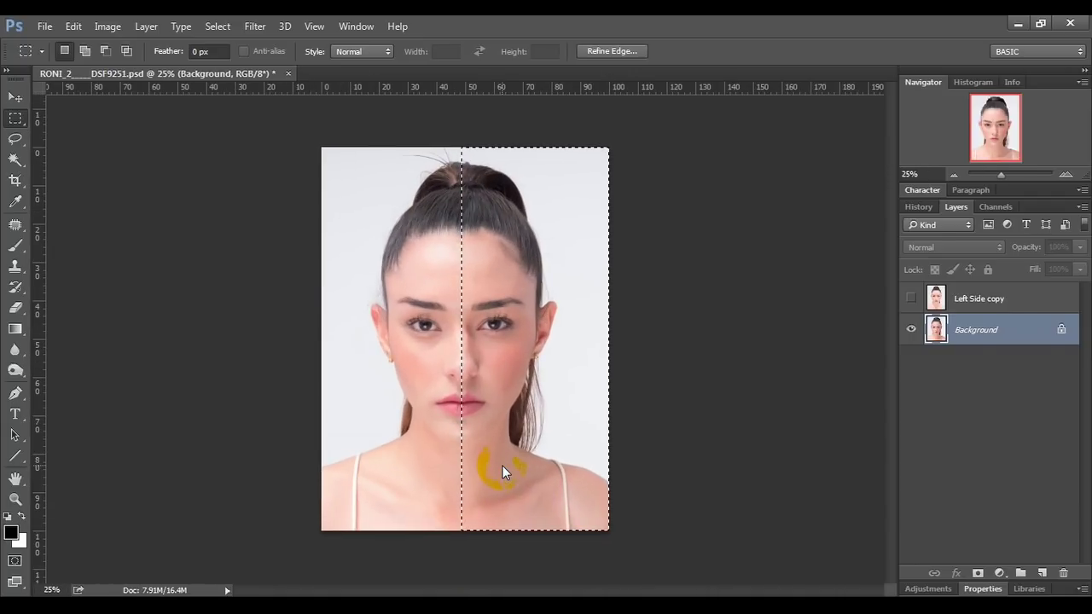
key(ctrl+plus)
right_click(524, 297)
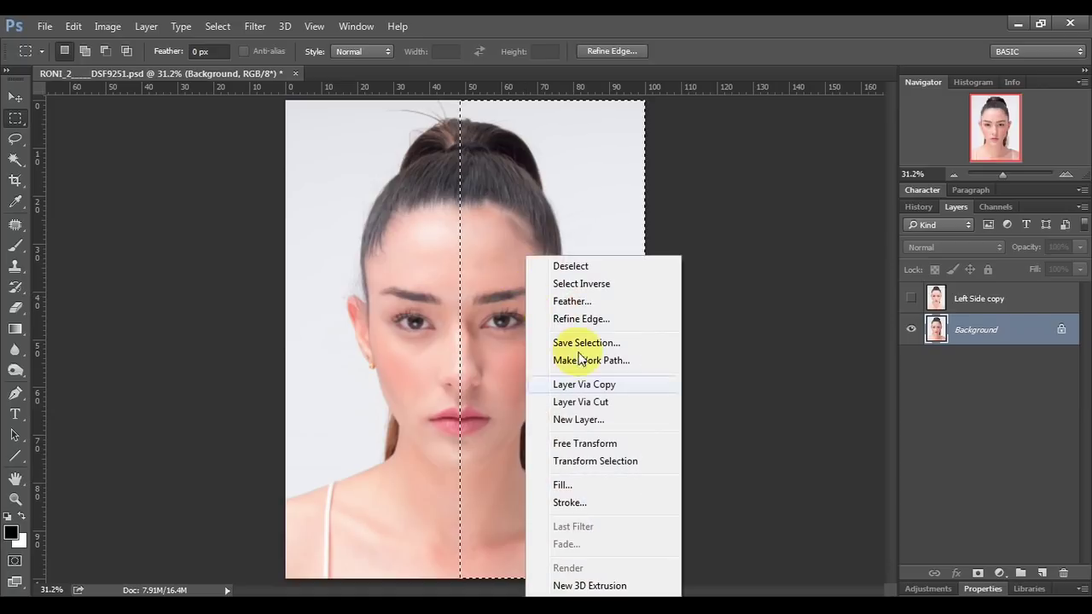
click(975, 323)
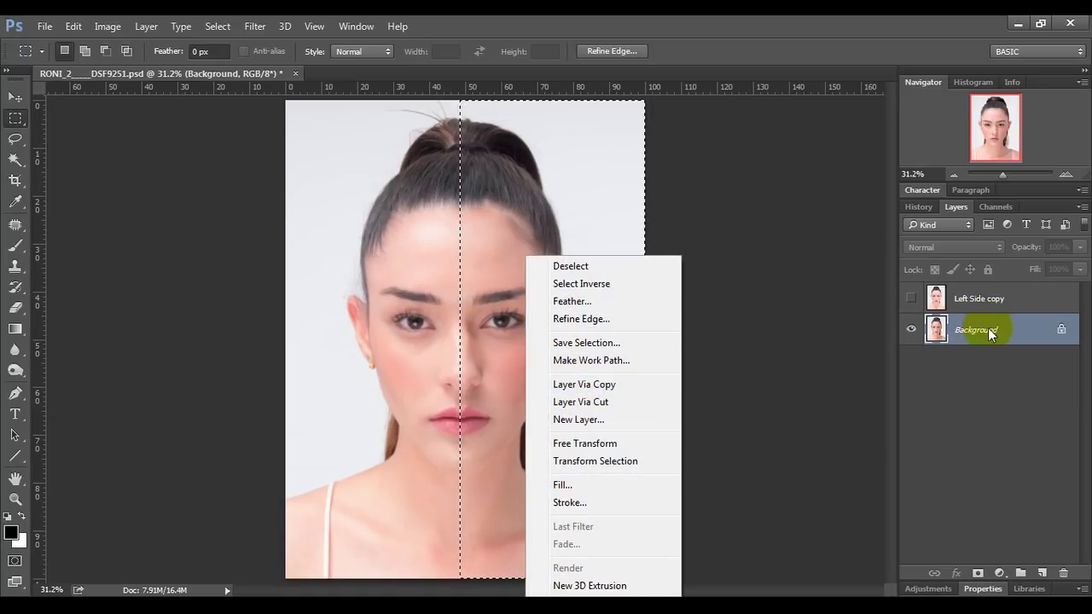
click(602, 385)
Hide the Background layer and rename the new layer to 'Right Side'.
click(911, 360)
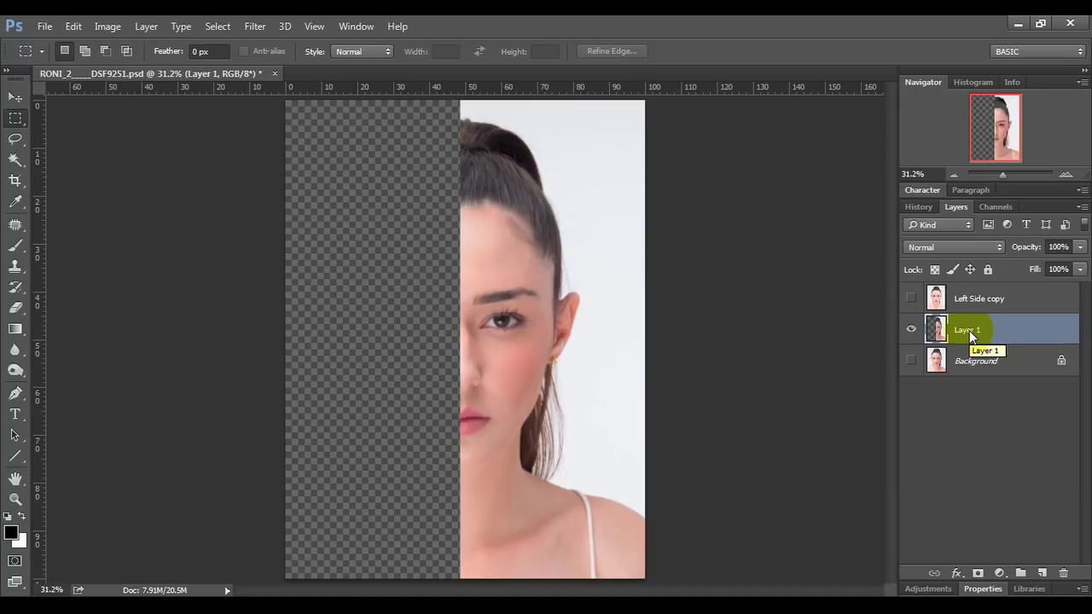
double_click(966, 330)
text(Right Side)
key(Return)
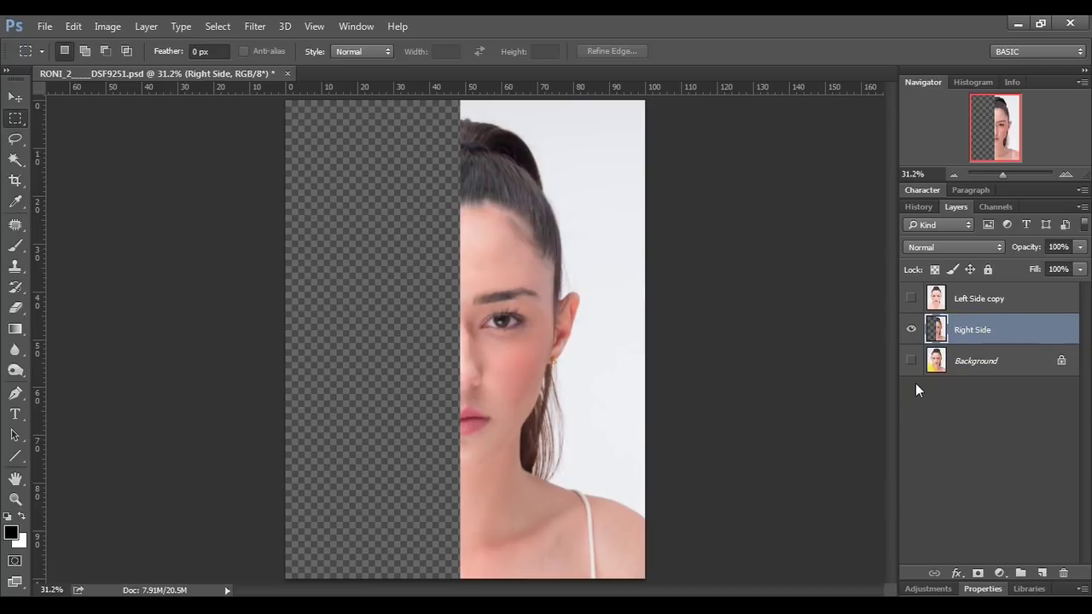
Duplicate the Right Side layer to create 'Right Side copy' above it.
right_click(1028, 332)
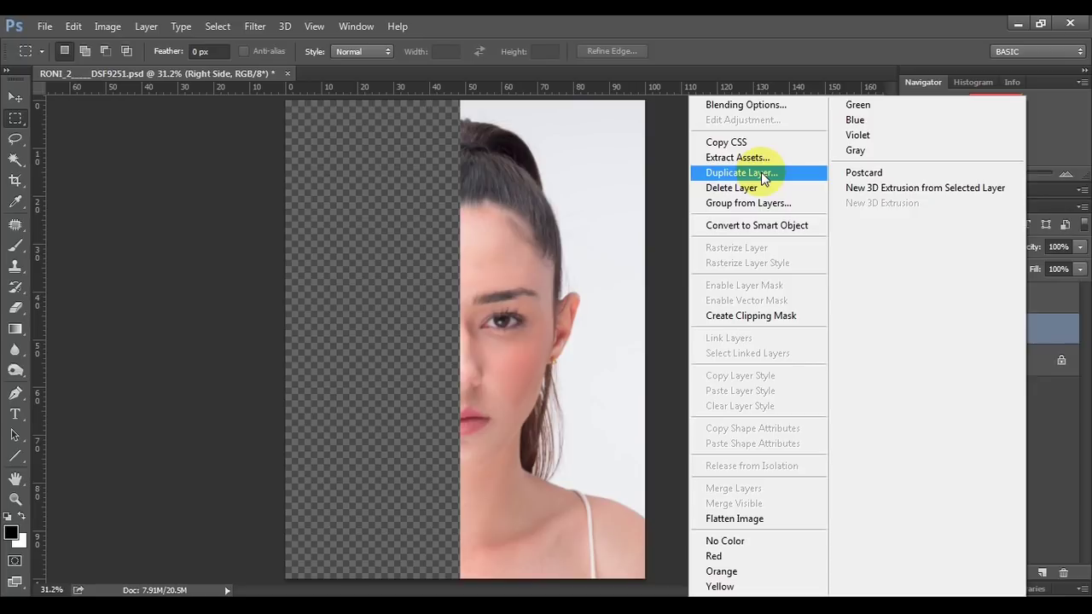
click(763, 174)
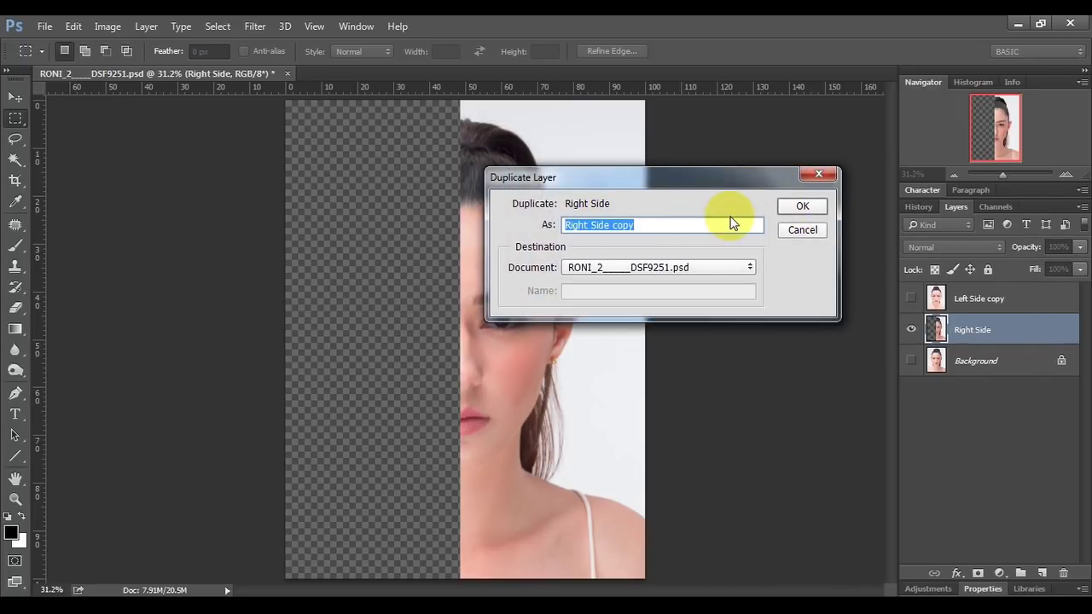
click(797, 207)
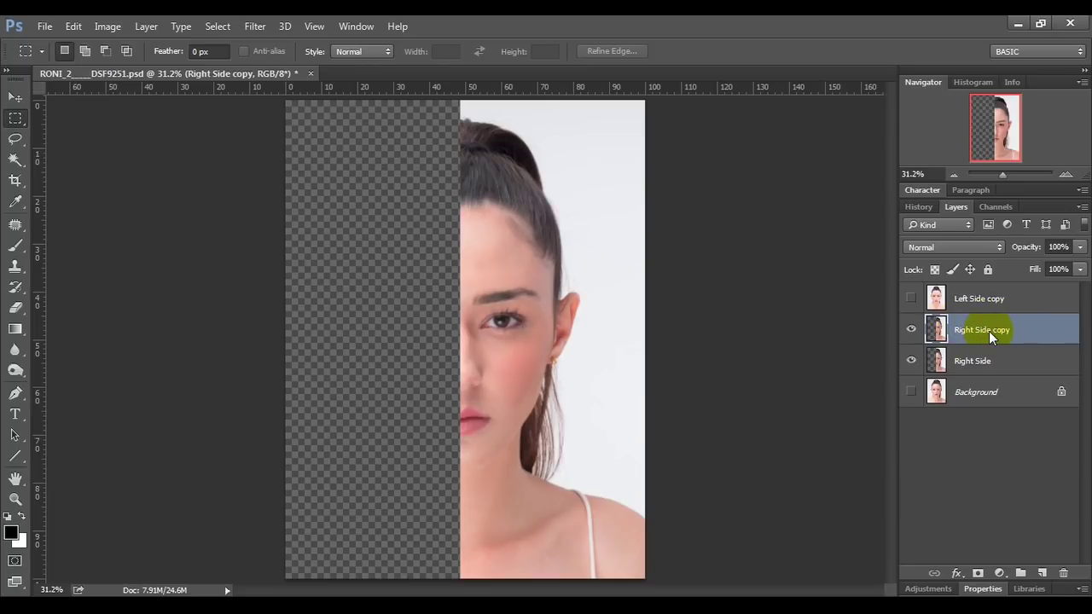
Flip the Right Side copy horizontally and move it onto the left half of the face.
click(74, 27)
click(153, 337)
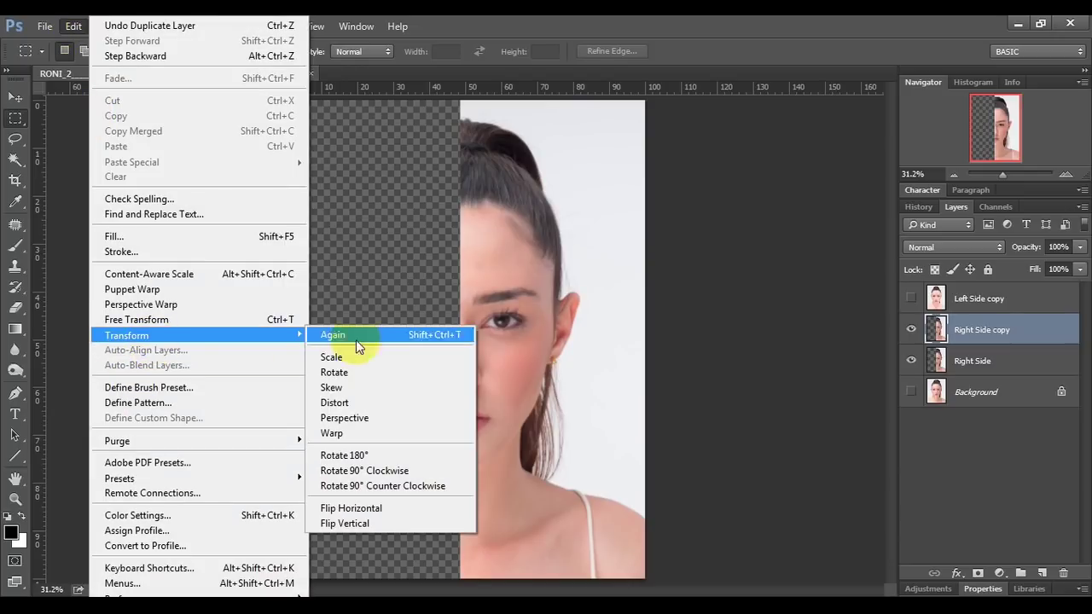
click(400, 511)
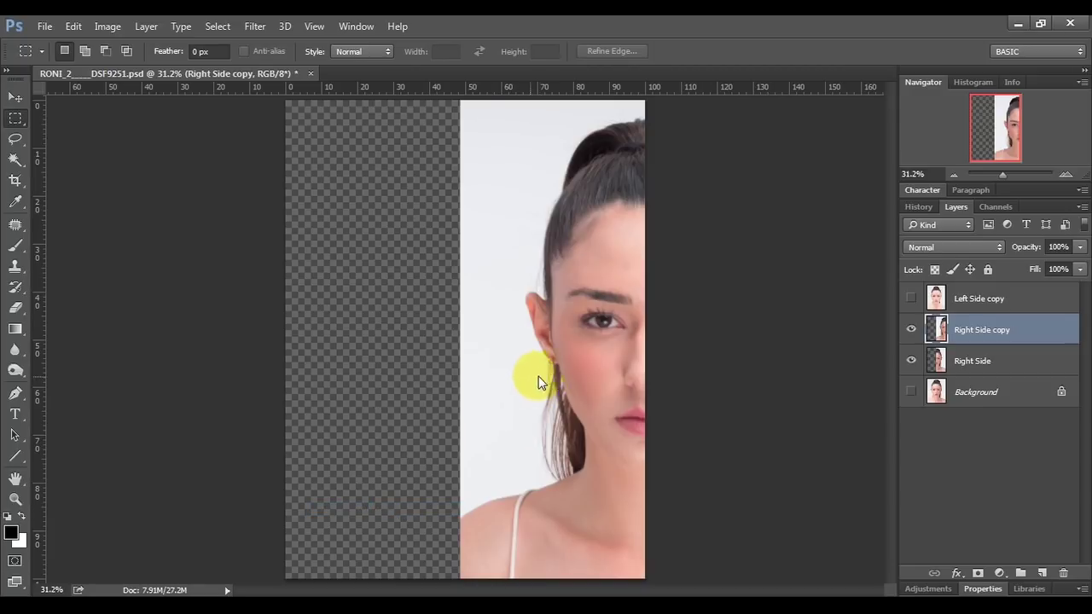
click(15, 96)
mouse_move(526, 225)
mouse_down()
mouse_move(332, 232)
mouse_move(340, 235)
mouse_up()
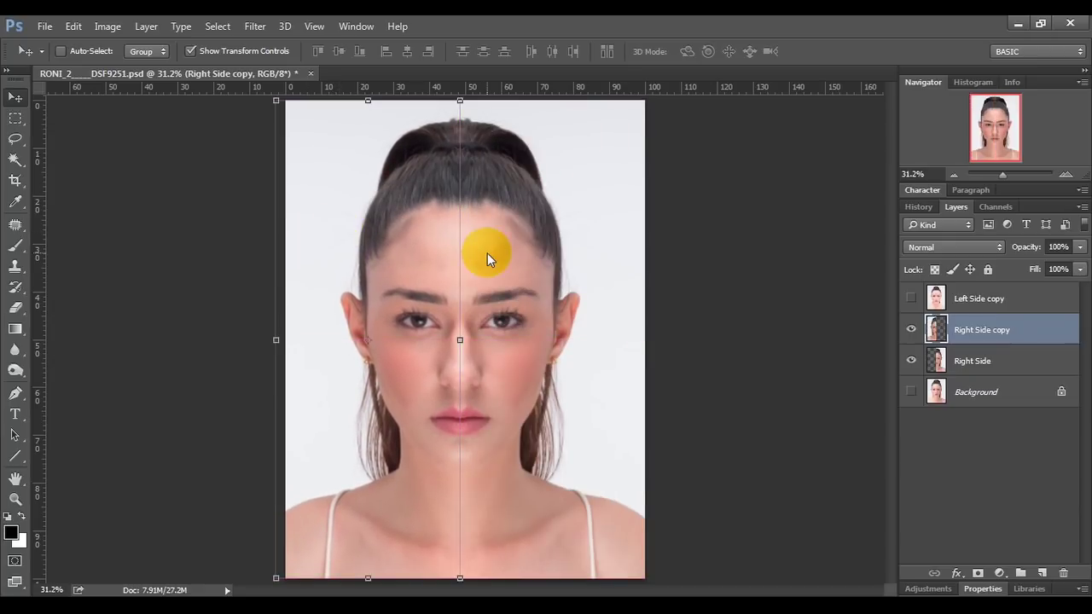
Merge Right Side and Right Side copy into one symmetrical face layer.
key(h)
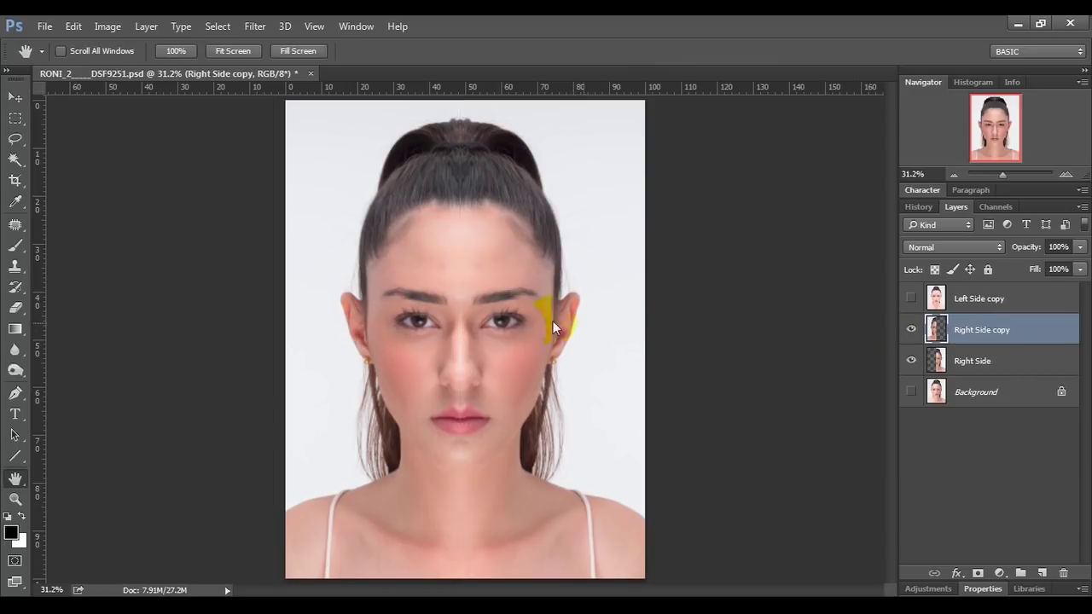
ctrl+click(999, 360)
right_click(999, 360)
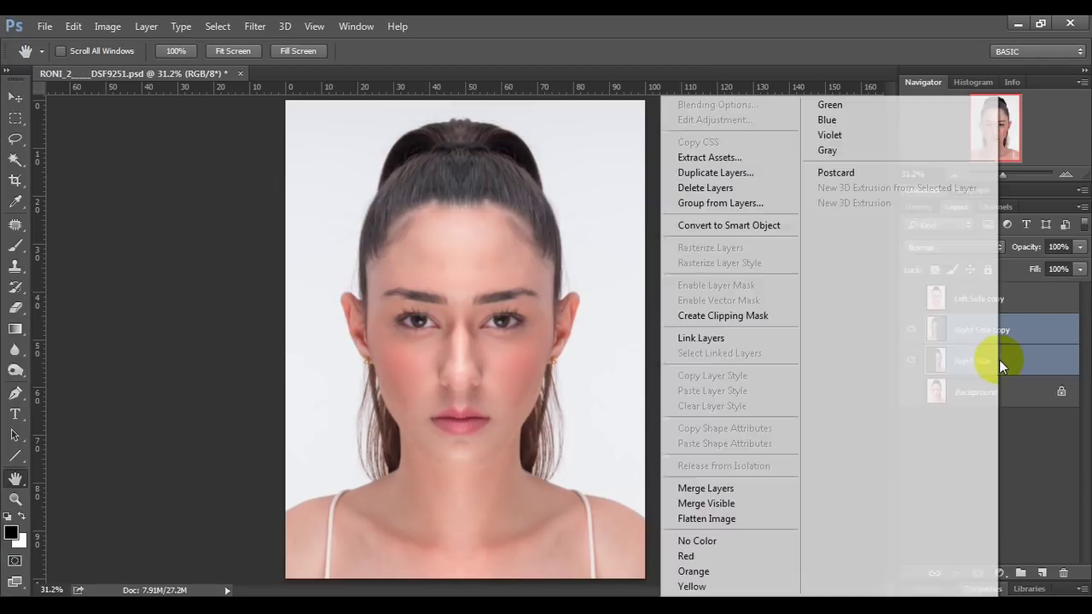
click(709, 494)
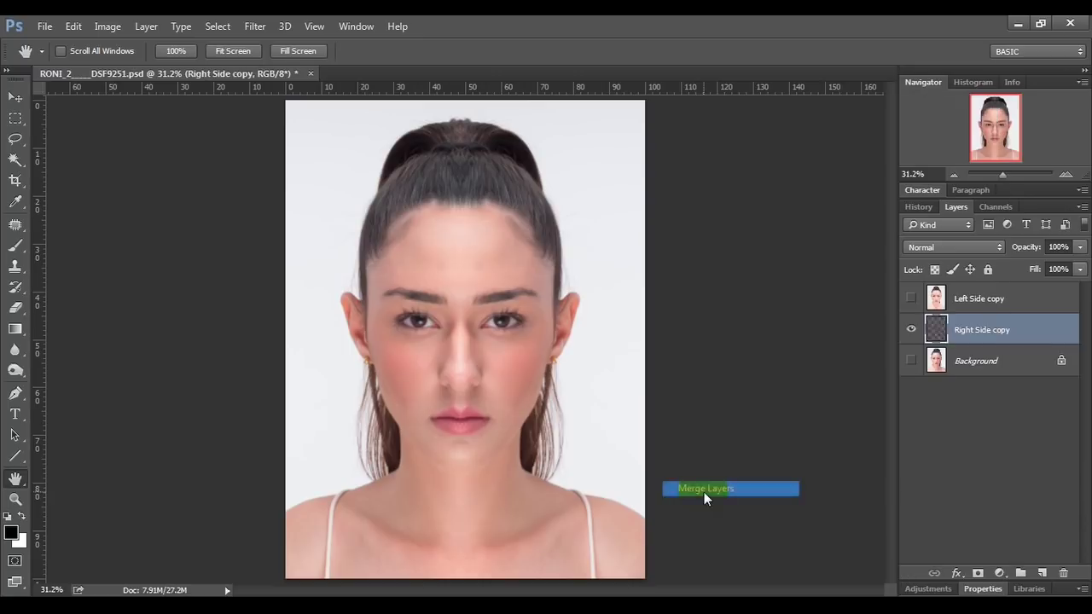
Hide both mirrored layers to view the original Background photo.
click(911, 359)
click(912, 300)
drag(912, 300, 912, 329)
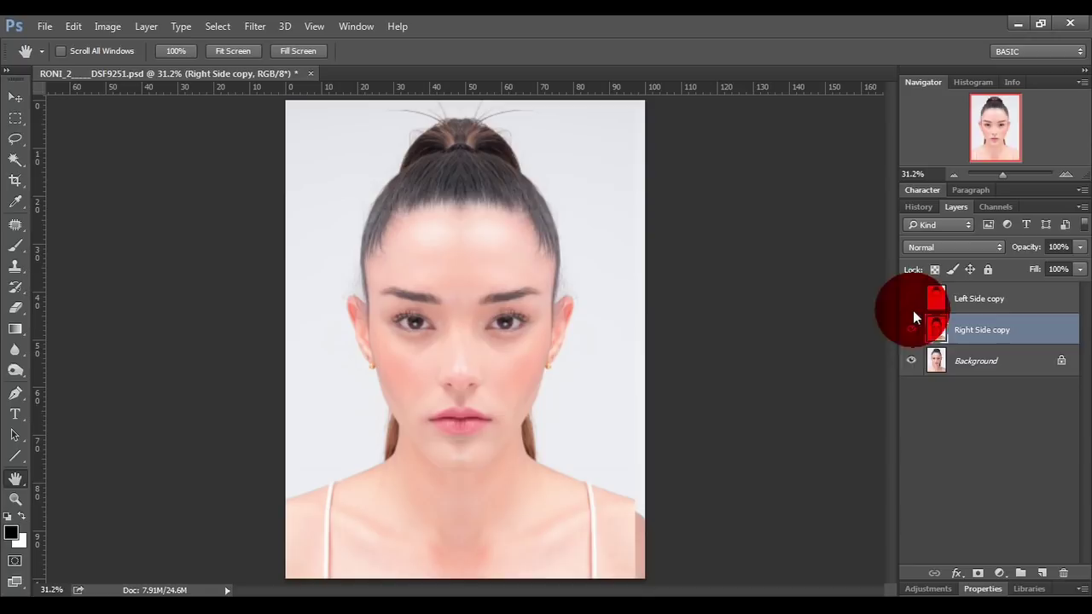
click(947, 360)
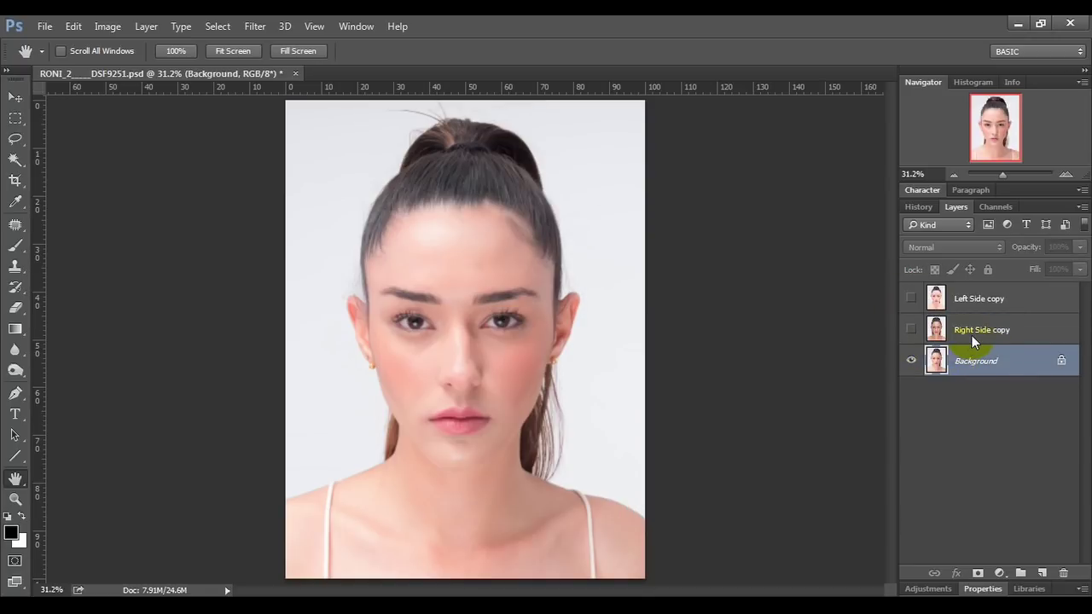
Compare each mirrored face against the original, ending with all layers visible.
click(910, 329)
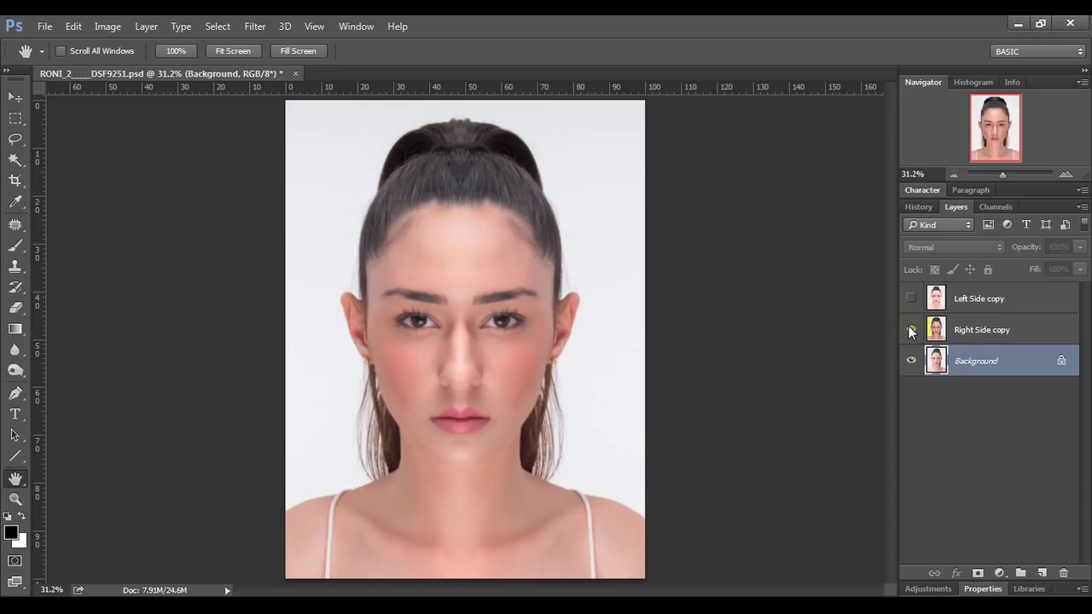
click(911, 299)
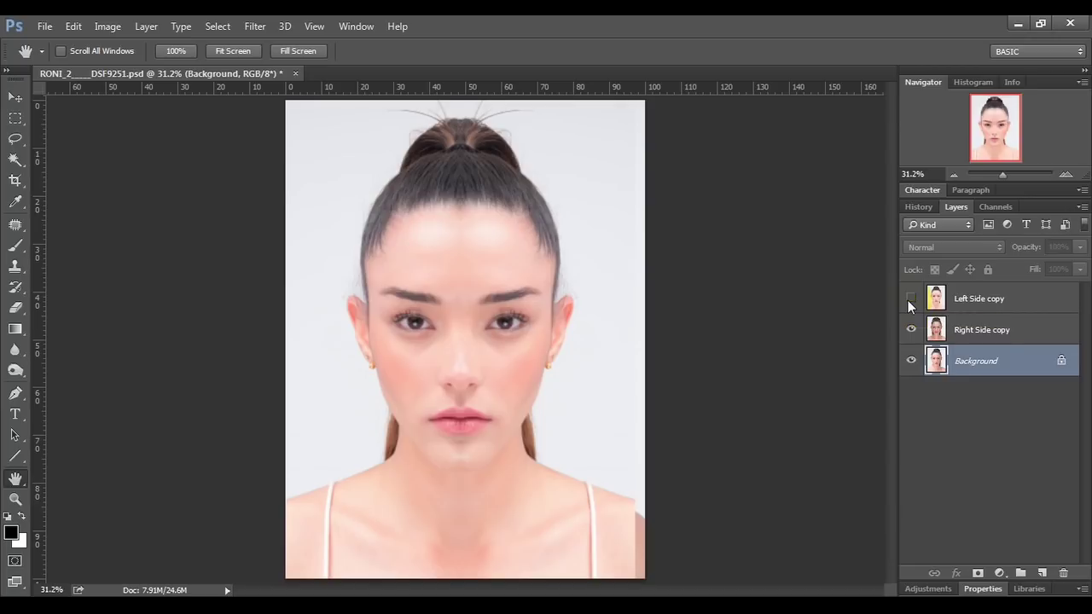
click(910, 299)
click(910, 323)
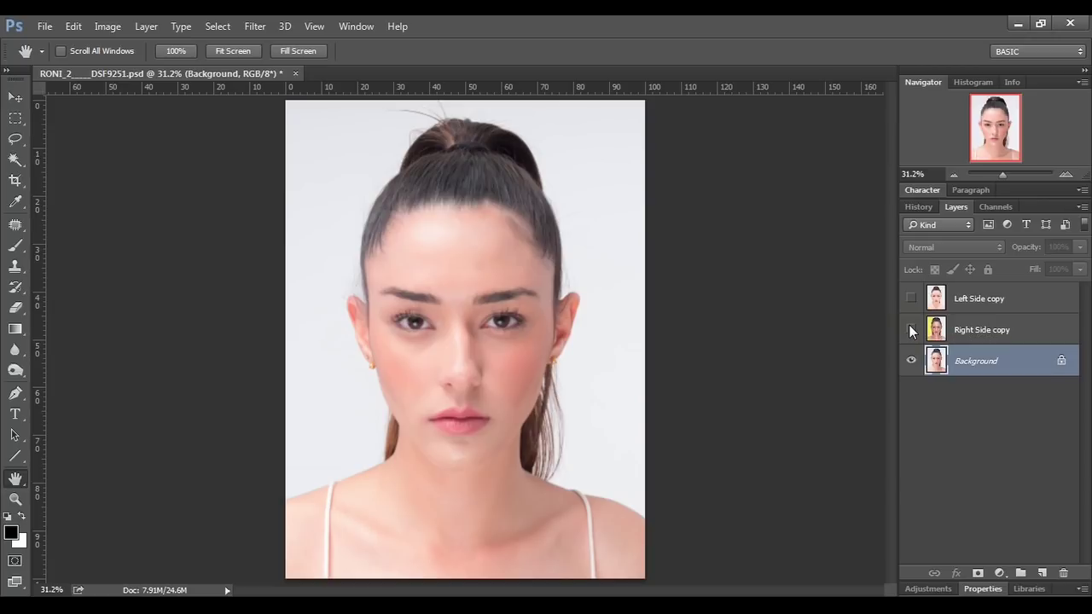
click(911, 330)
click(910, 298)
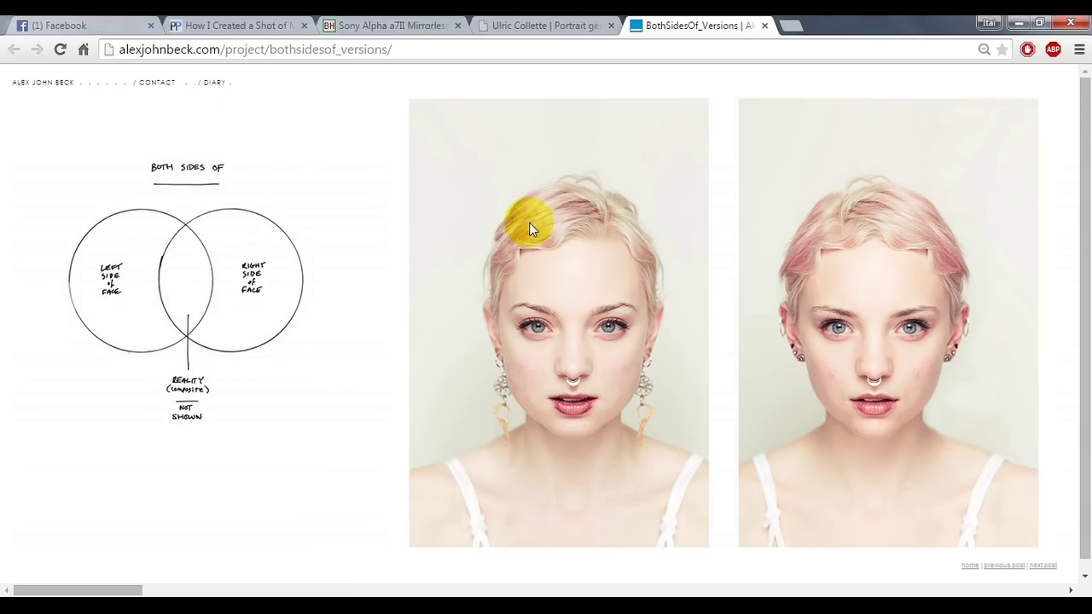
Switch Chrome to the Portraits génétique gallery tab.
click(518, 25)
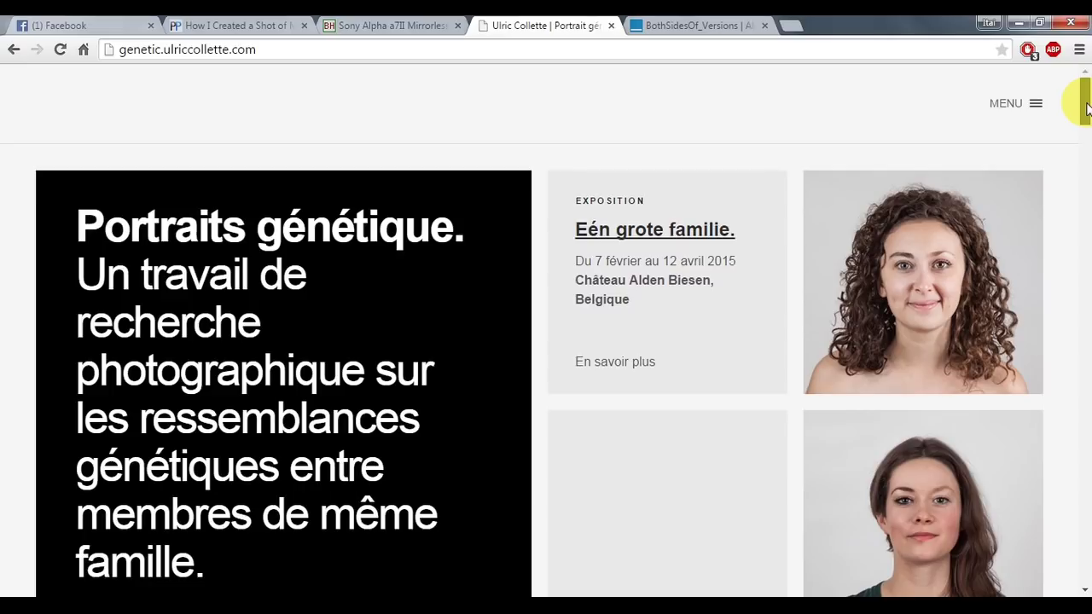
Scroll down the gallery to the half-and-half family composite portraits.
drag(1087, 107, 1087, 159)
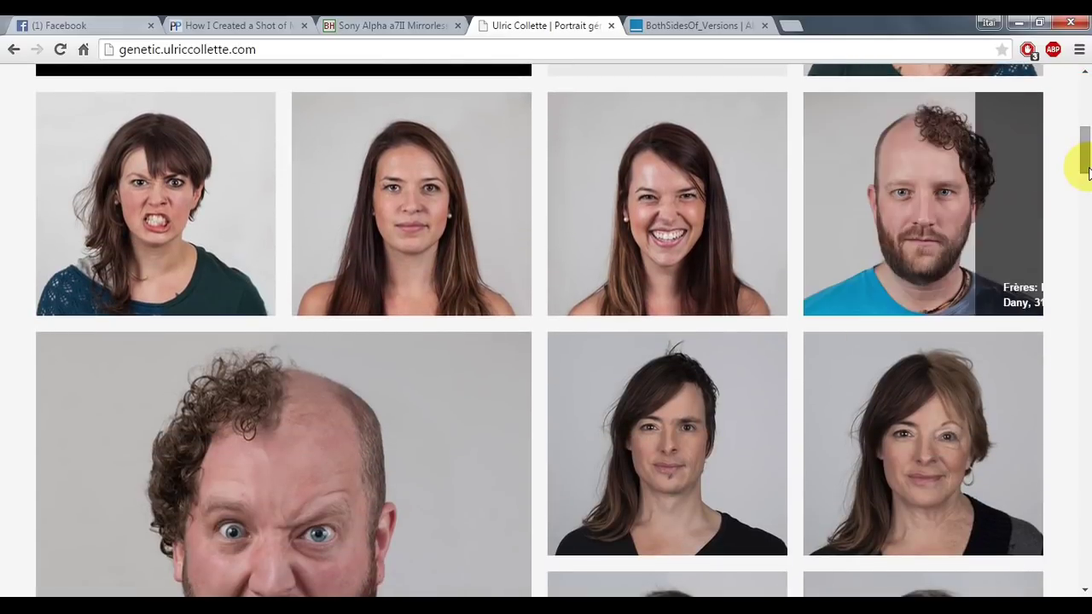
drag(1089, 171, 1089, 186)
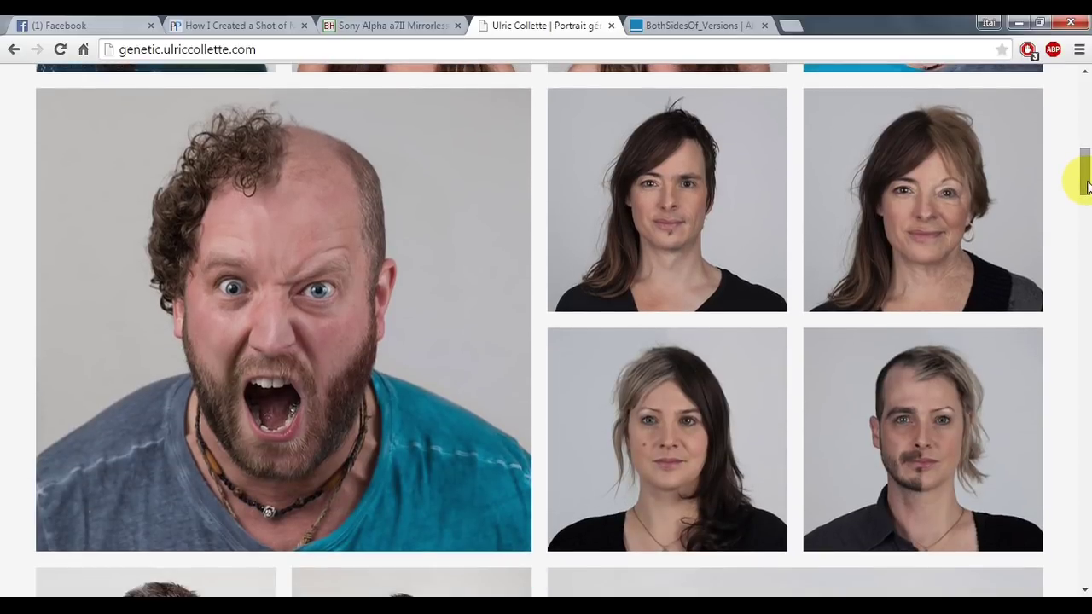
drag(1088, 186, 1088, 230)
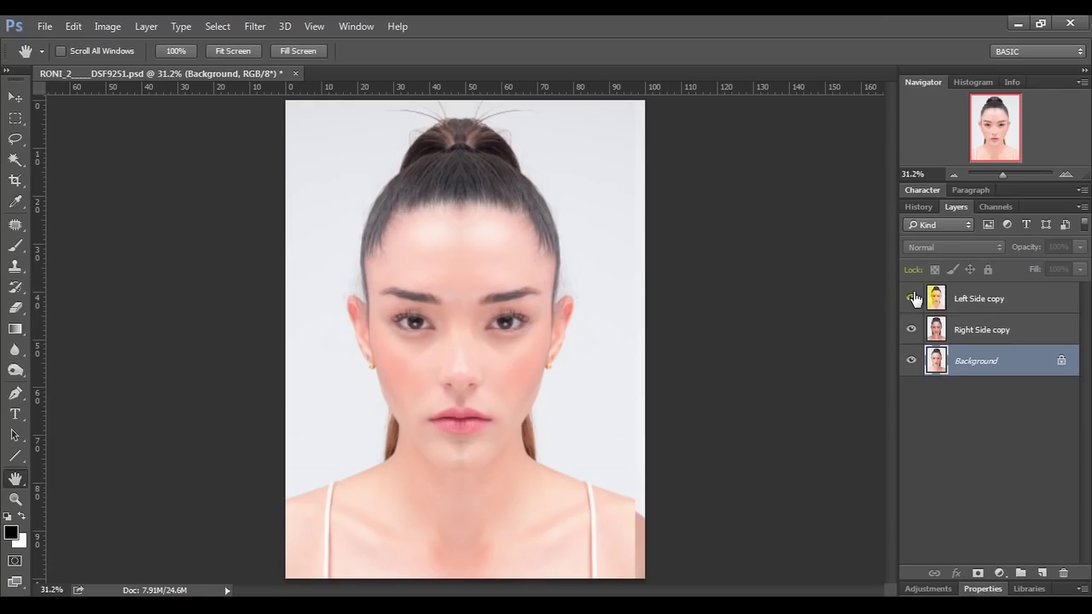
Hide the Left Side copy and Right Side copy layers to reveal the original photo.
click(911, 299)
click(912, 329)
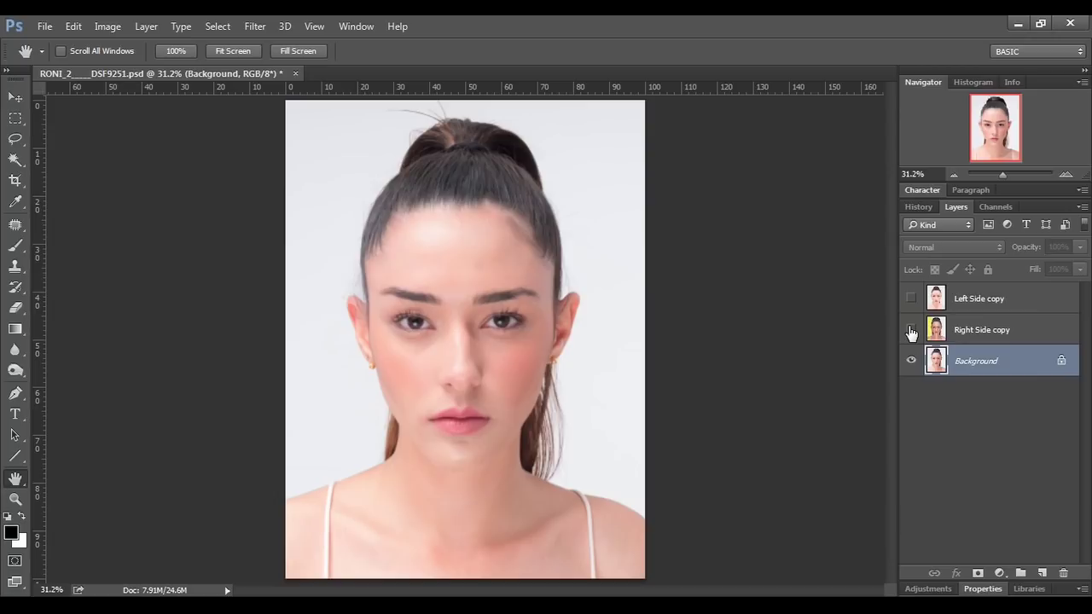